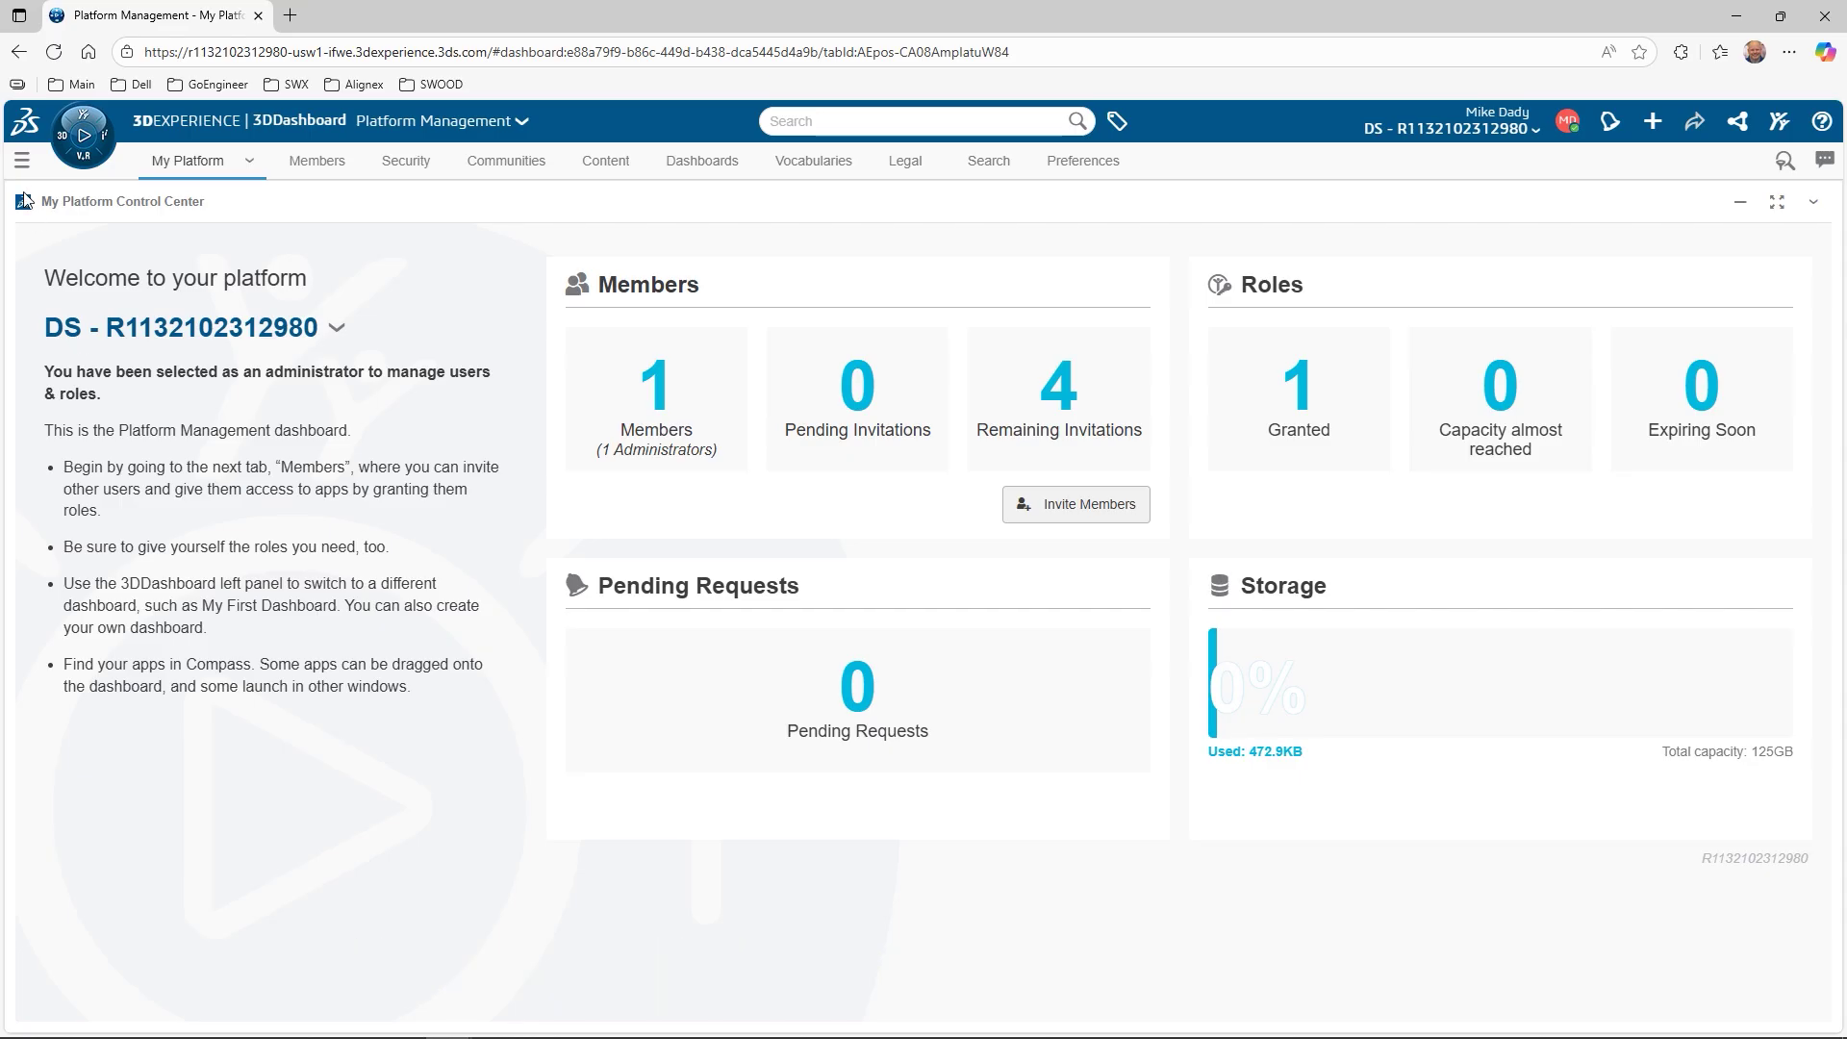
# Step: Show and hide the dashboards panel, then open the Members control center
pyautogui.click(22, 162)
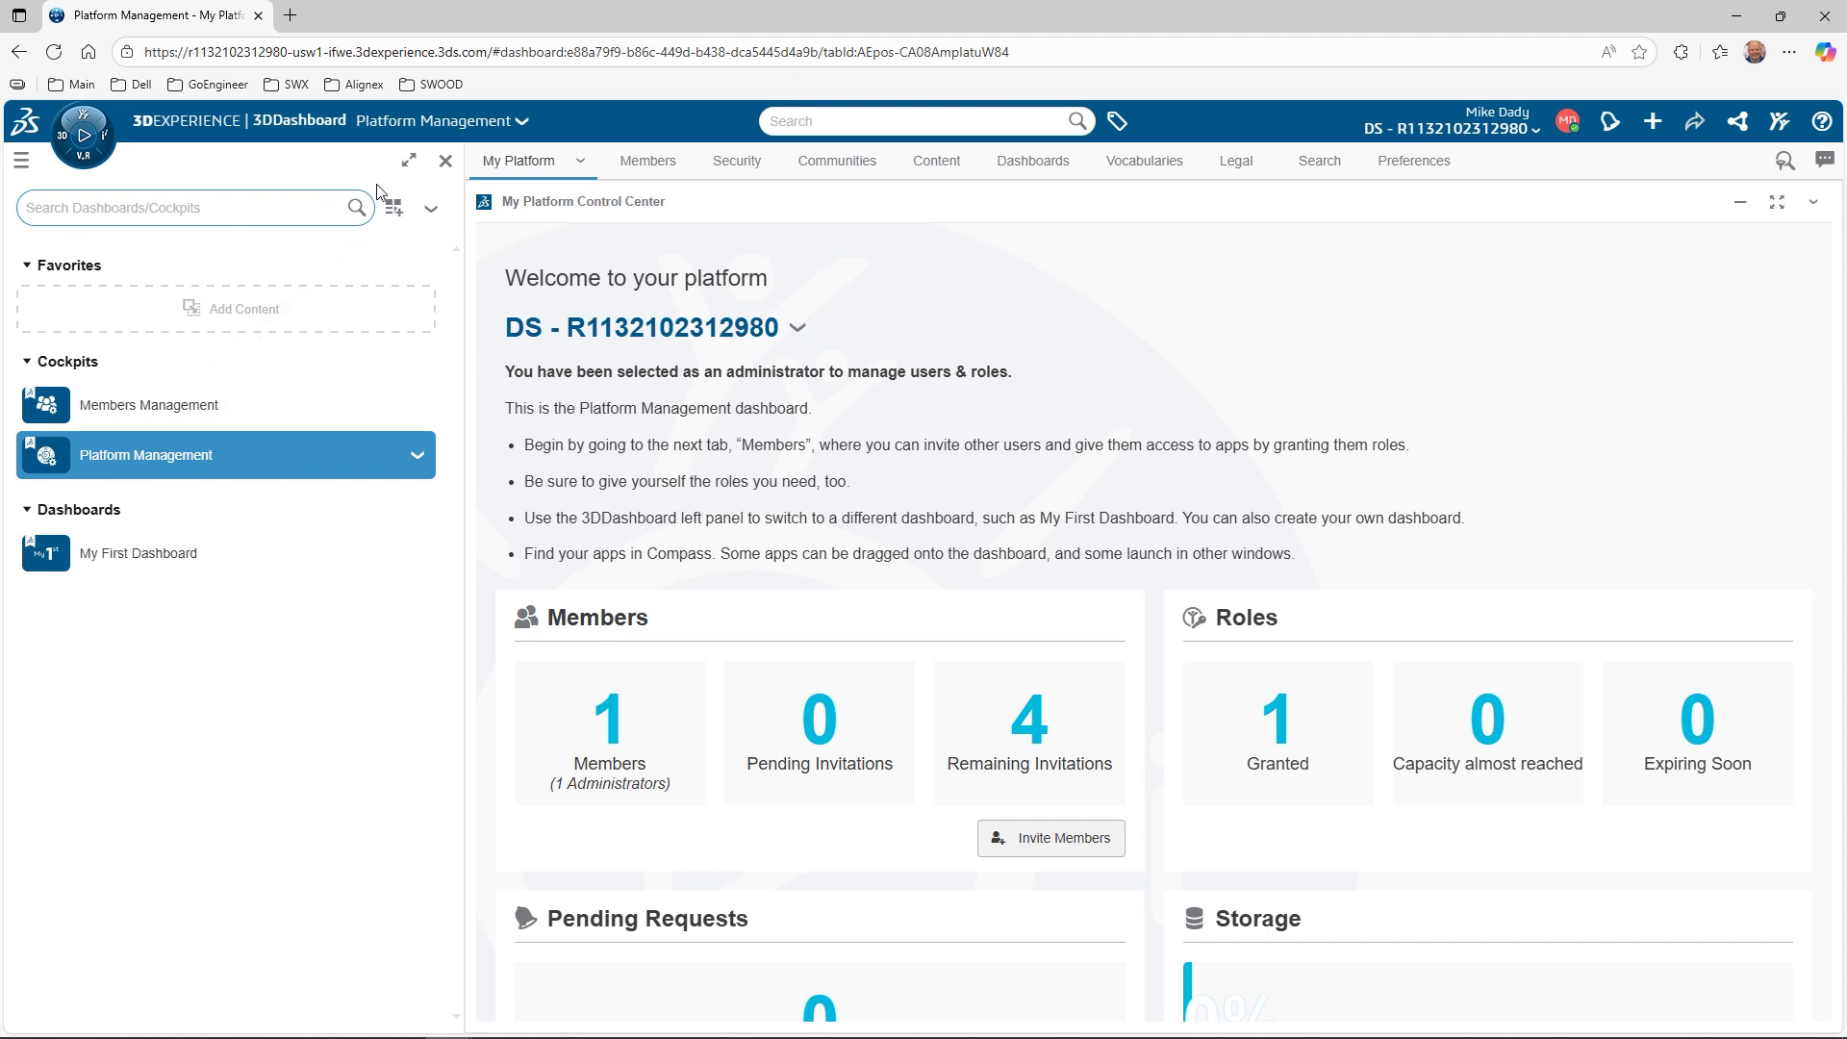
pyautogui.click(443, 164)
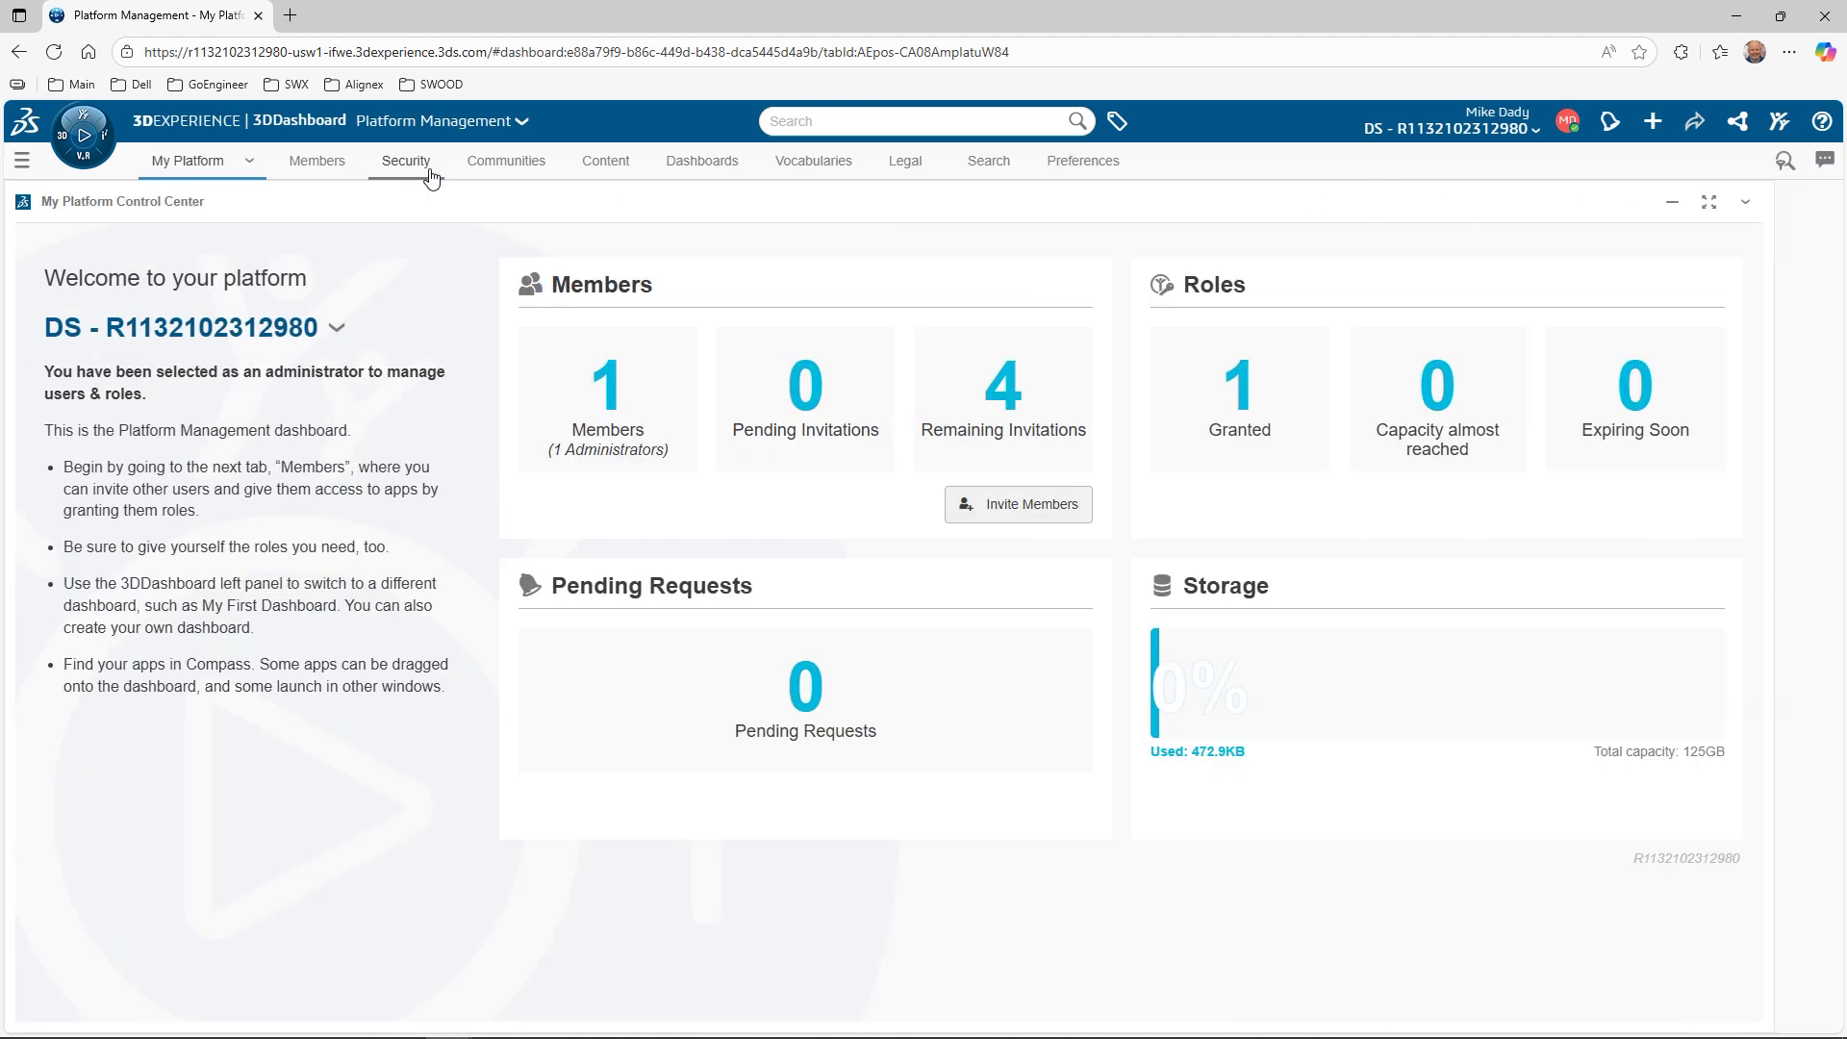
pyautogui.click(326, 169)
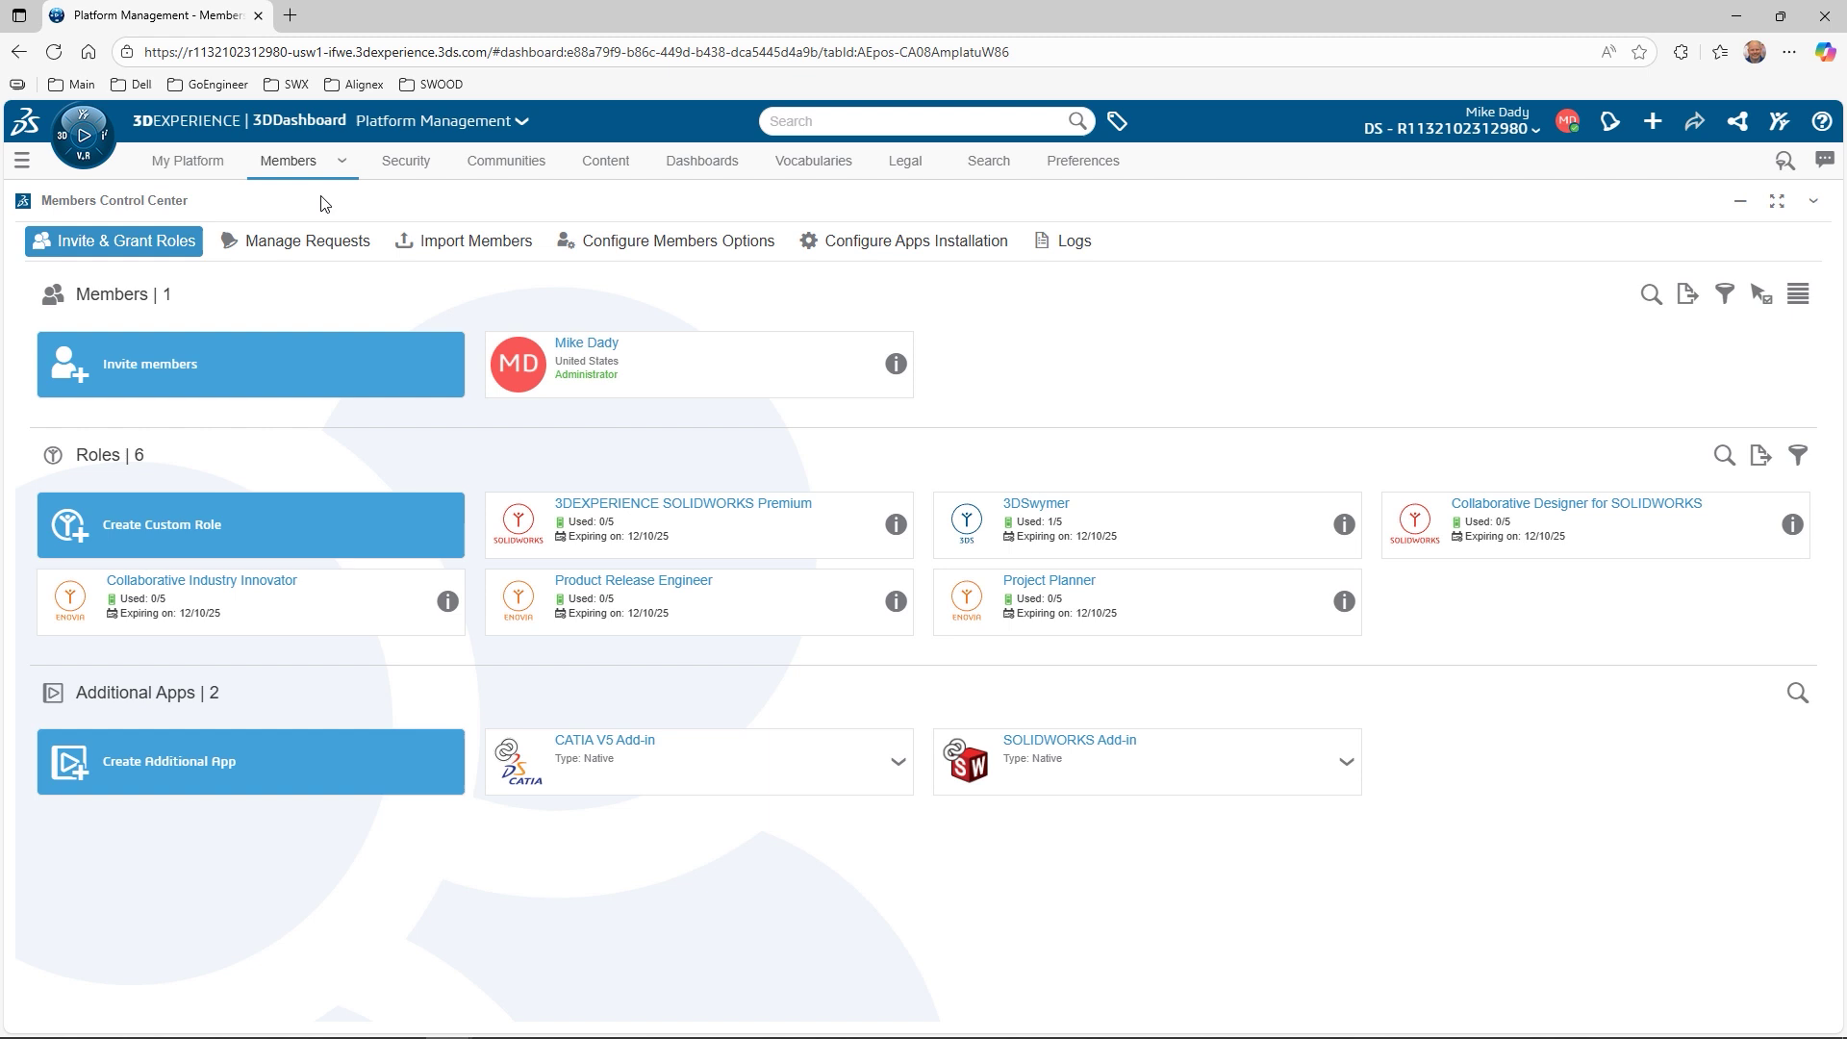
pyautogui.click(624, 245)
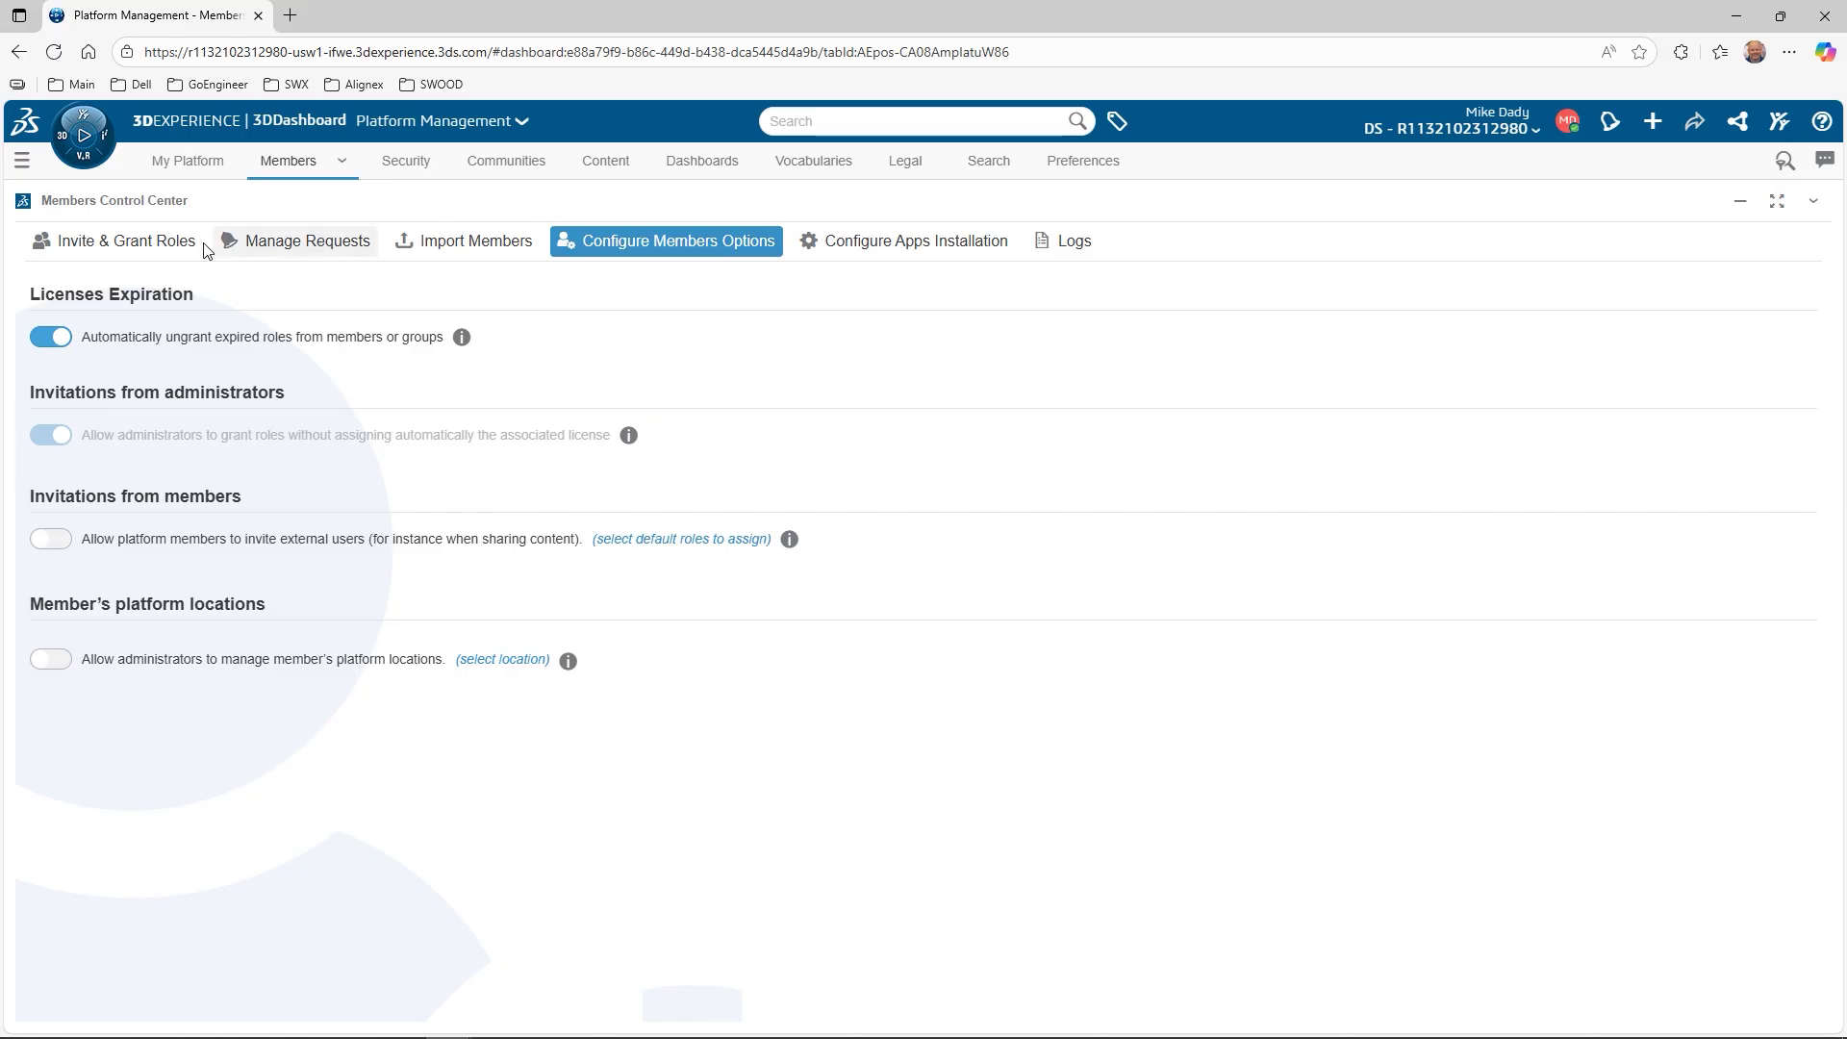
pyautogui.click(166, 243)
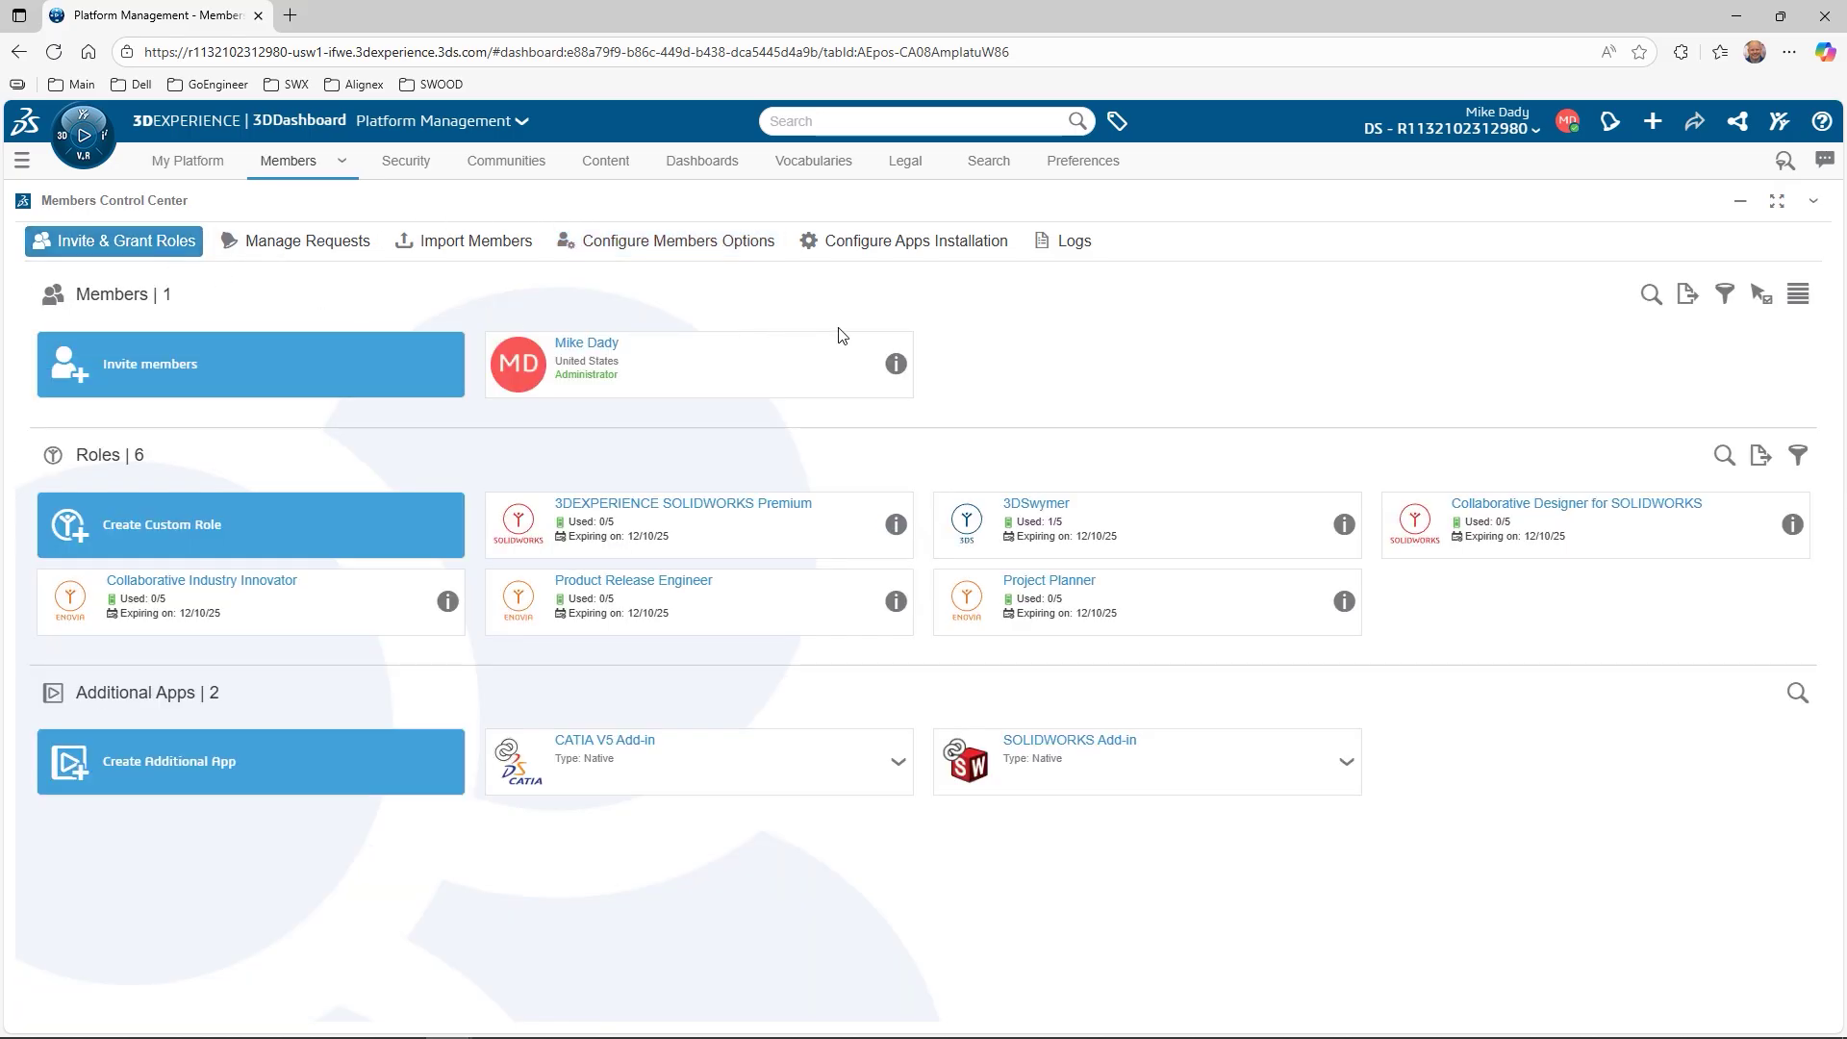
# Step: Open the administrator's member details to see their granted 3DSwymer role
pyautogui.click(896, 365)
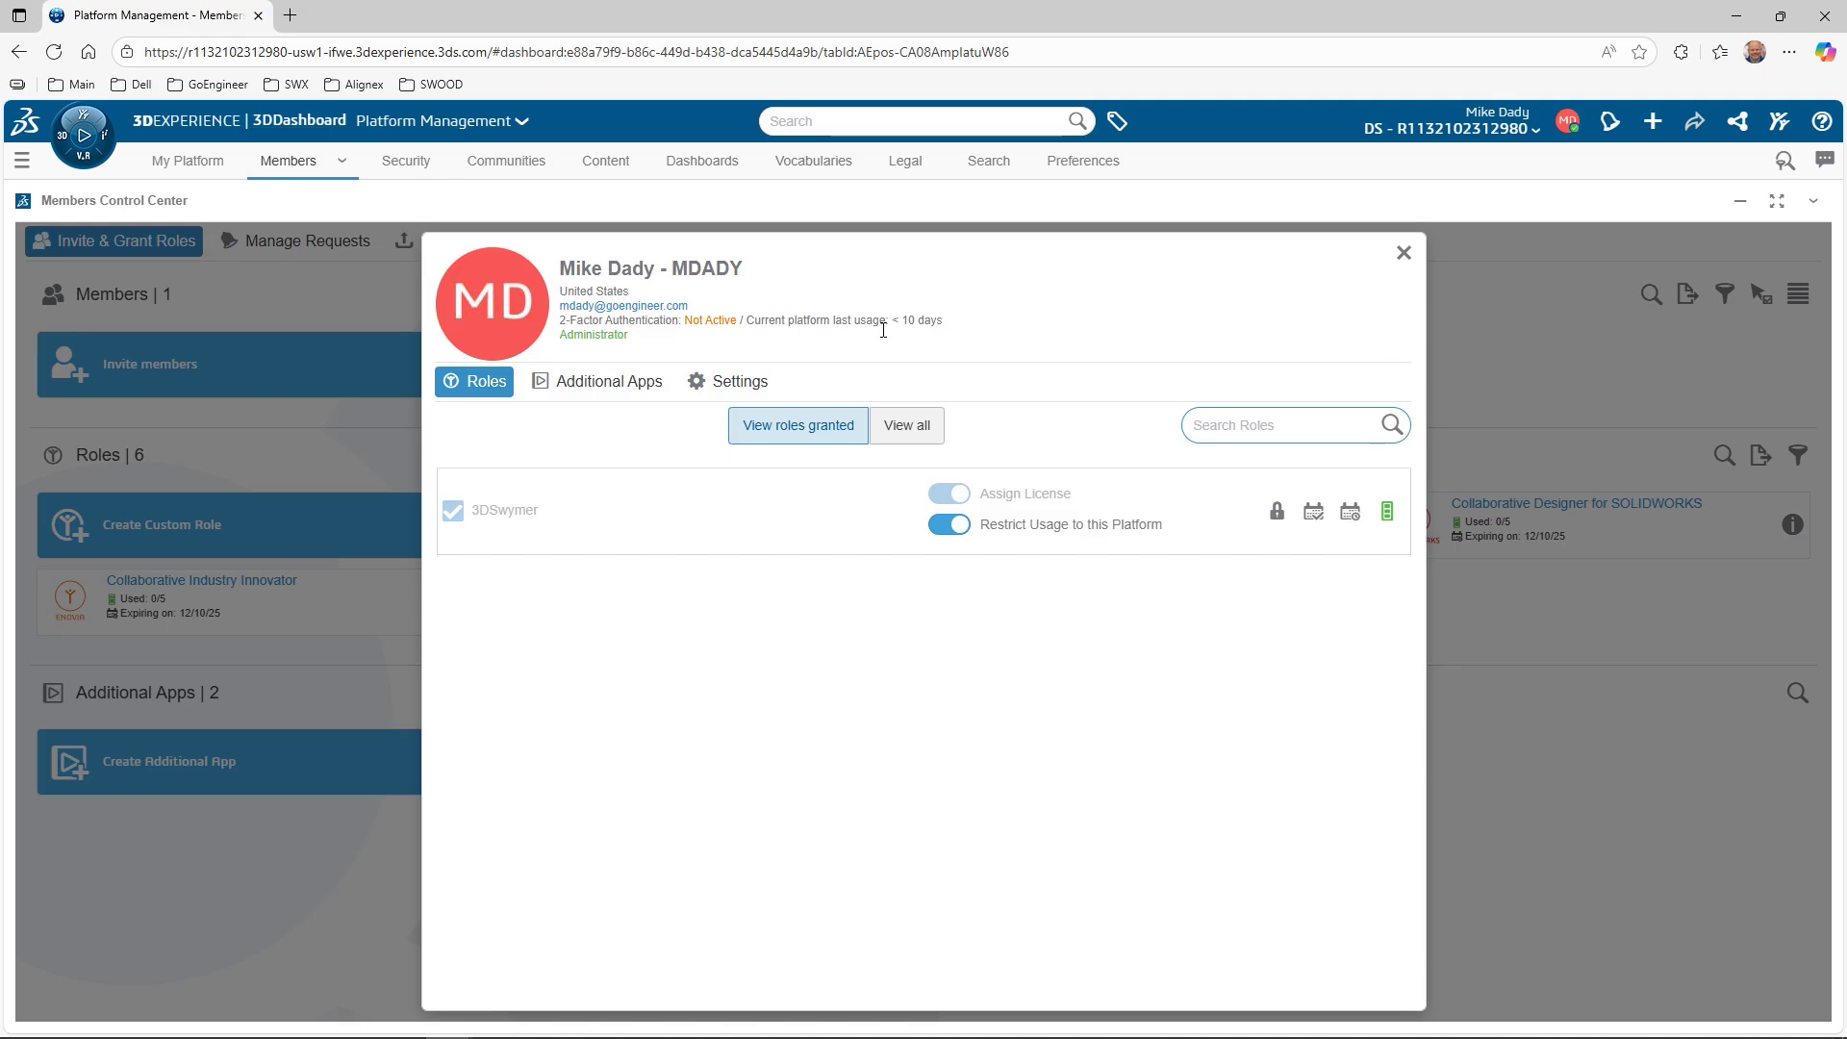
# Step: Grant the administrator Collaborative Designer for SOLIDWORKS, accepting the bundled Collaborative Industry Innovator role
pyautogui.click(911, 424)
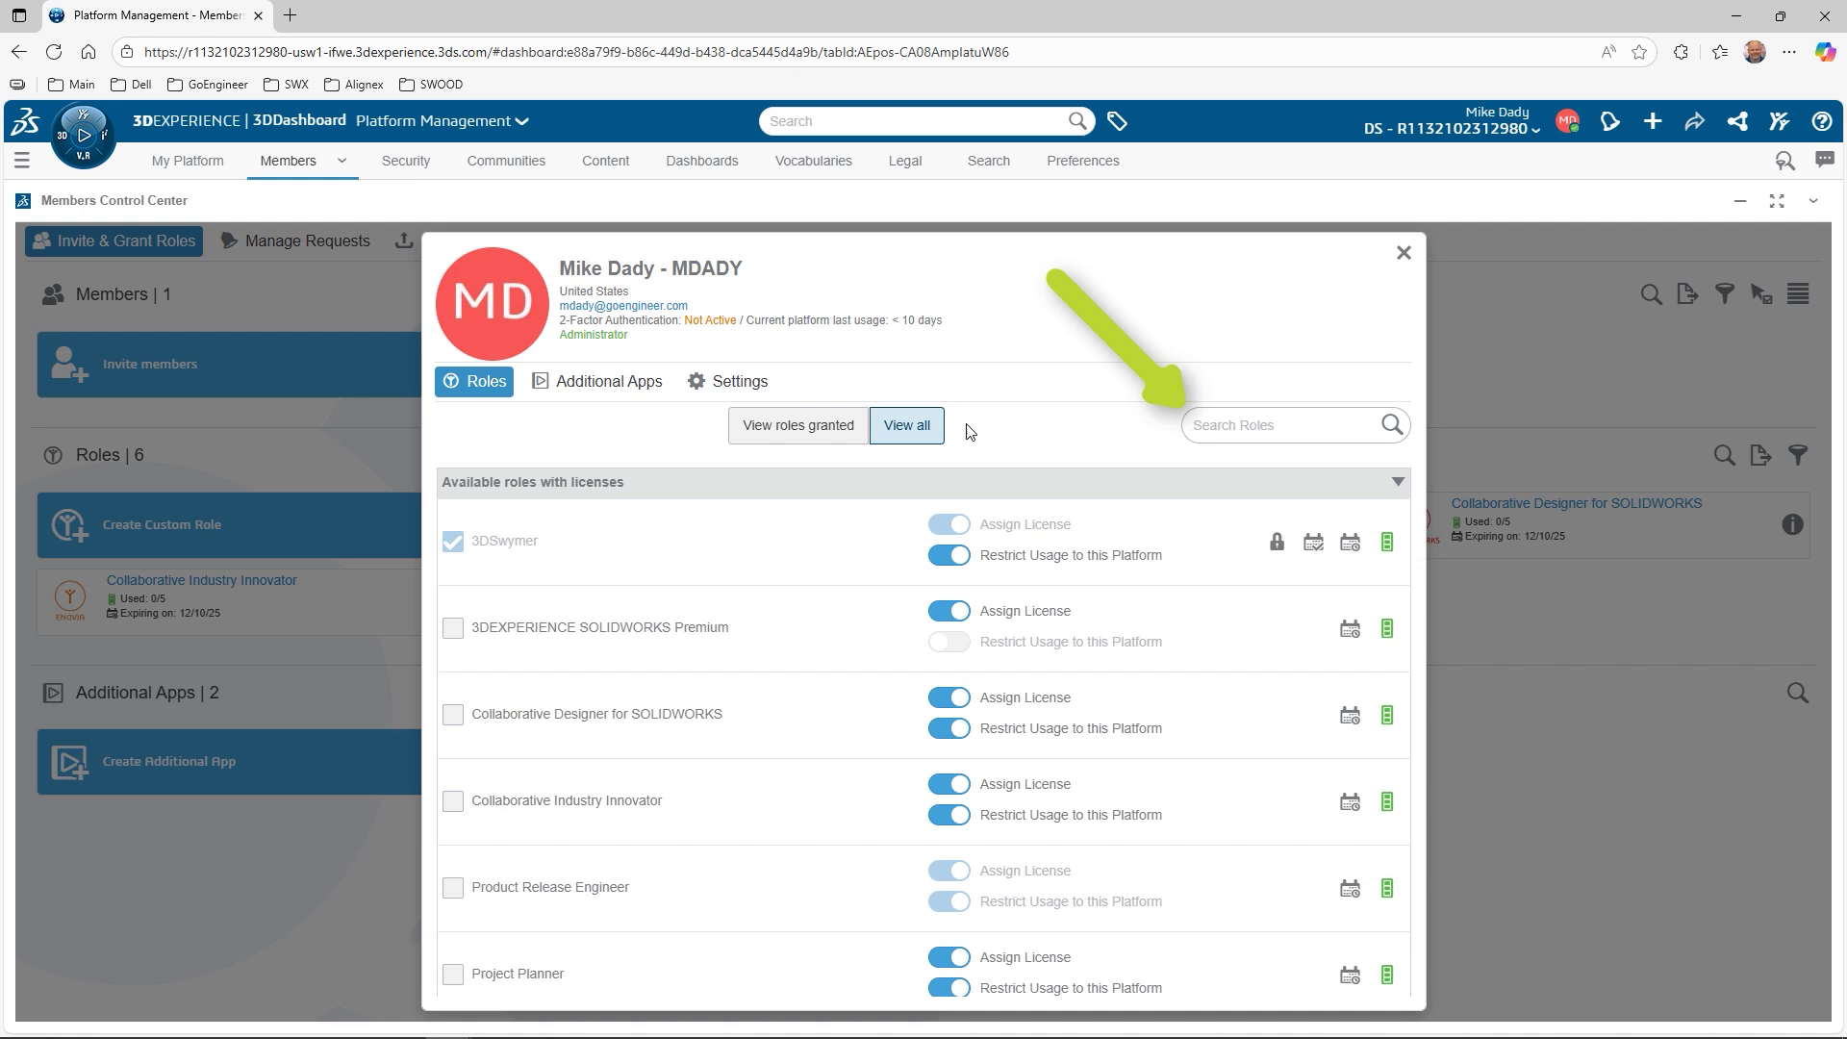
pyautogui.click(1186, 426)
pyautogui.write('ue')
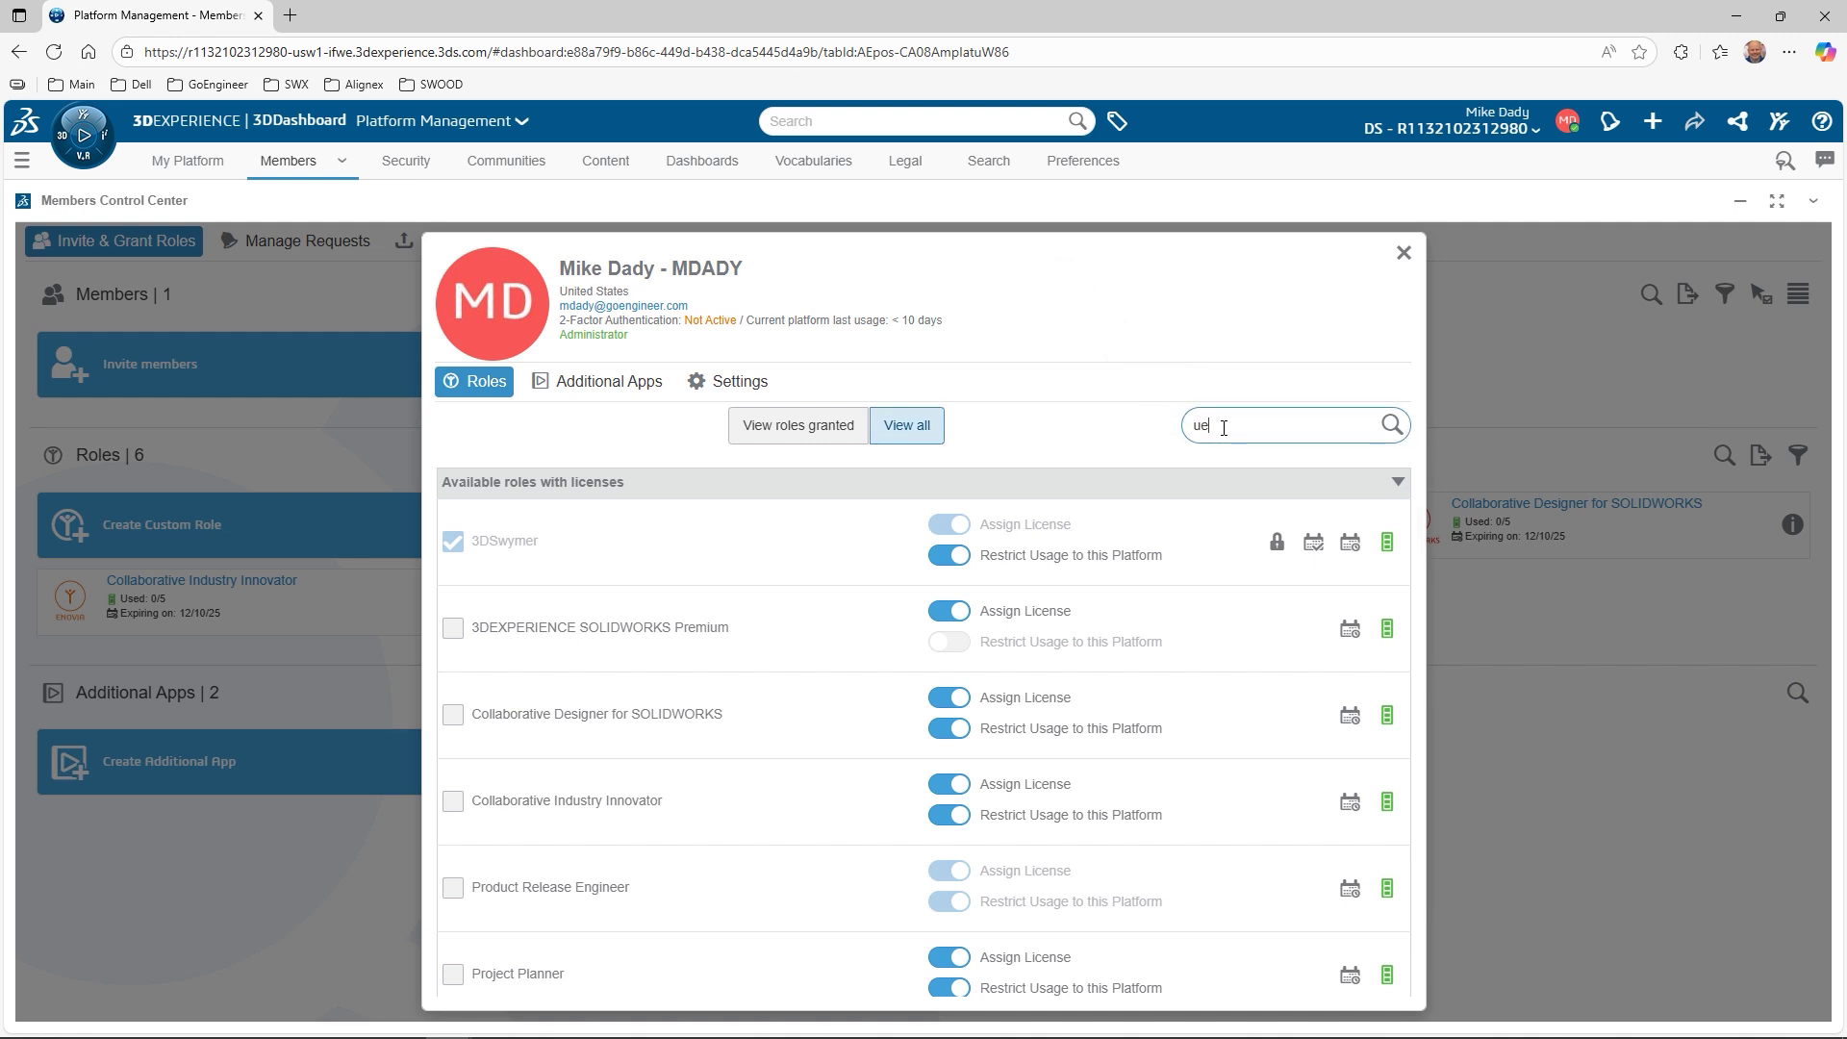
pyautogui.write('s')
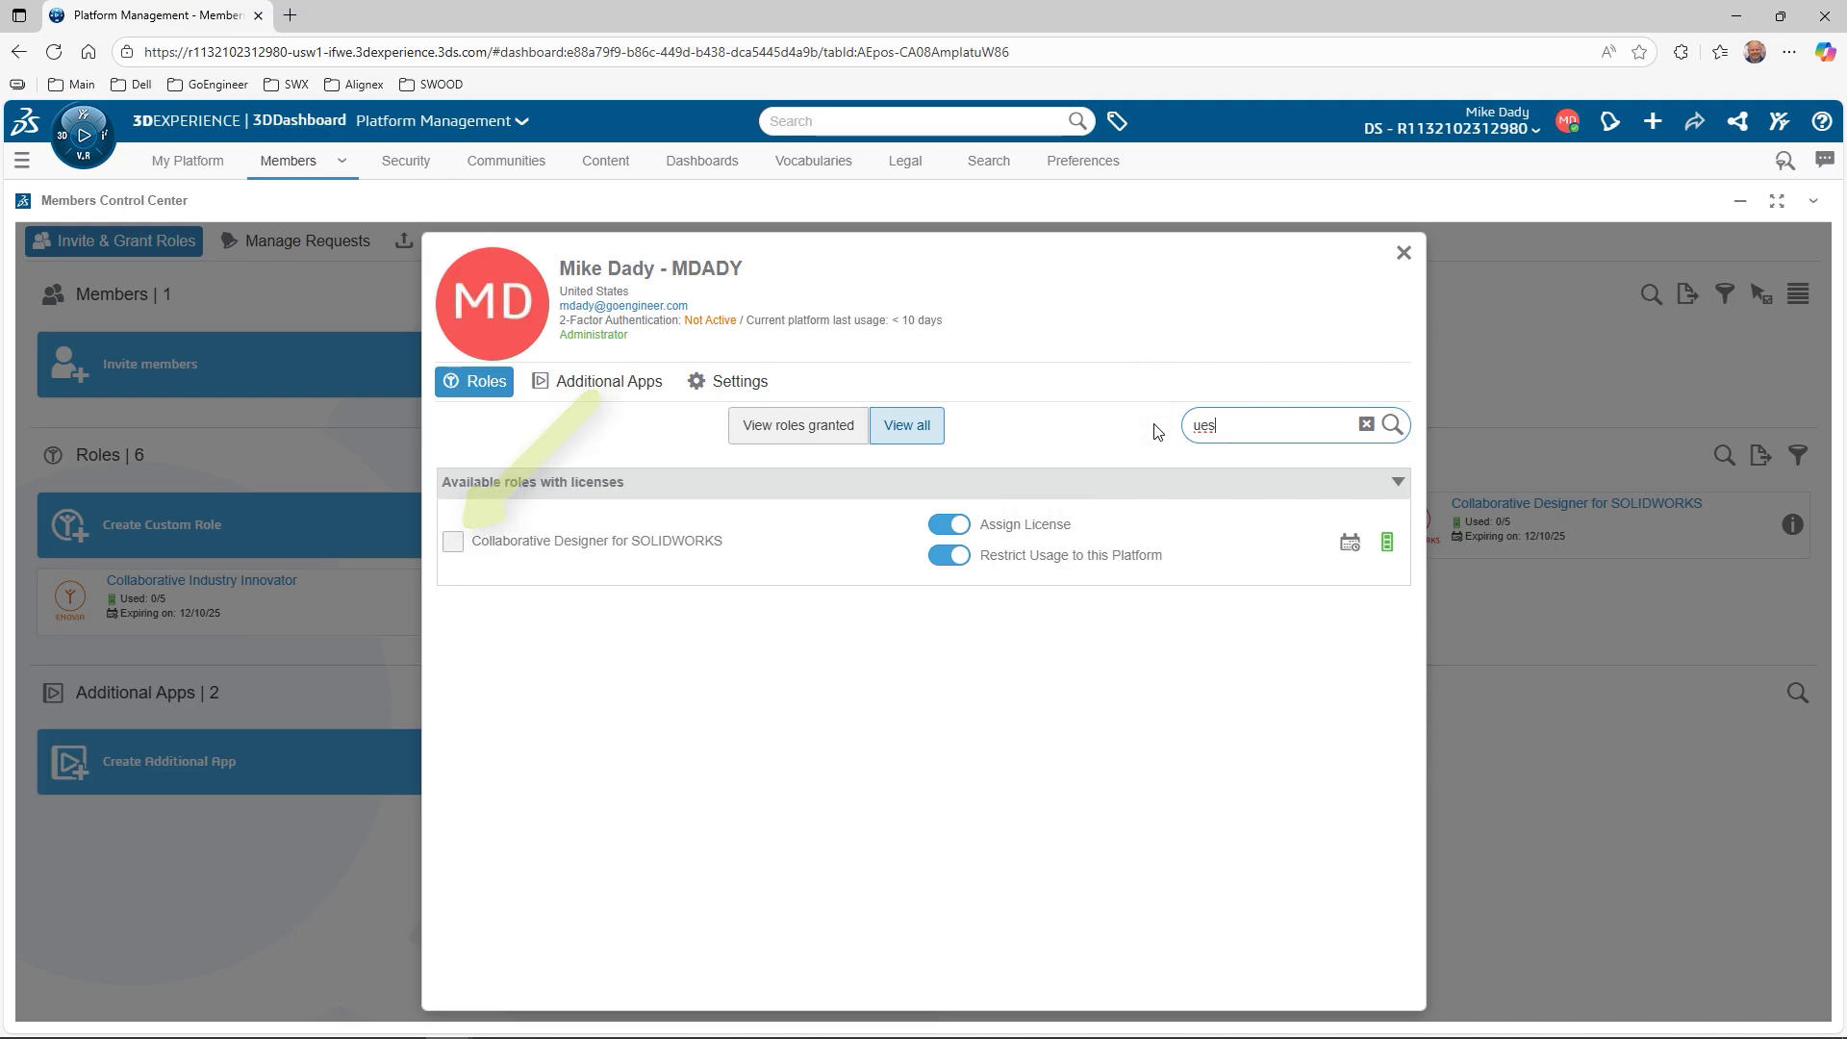
pyautogui.click(453, 542)
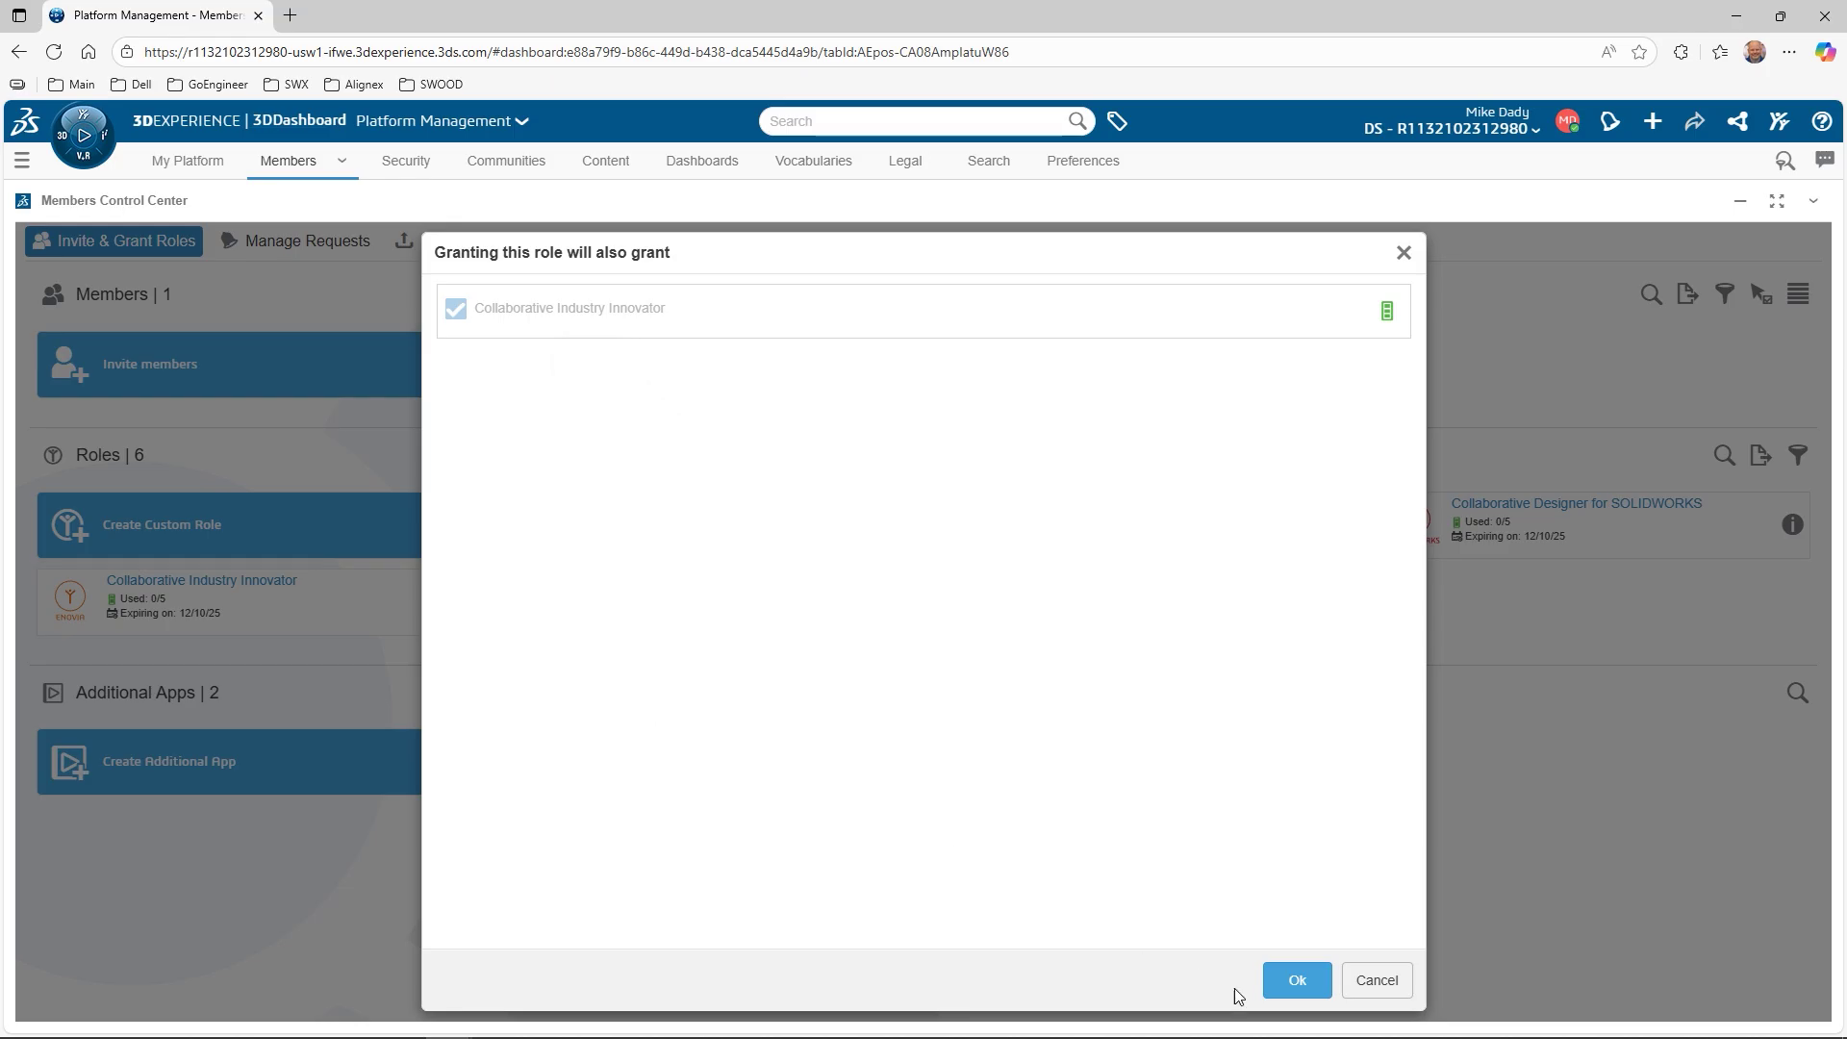
pyautogui.click(1295, 979)
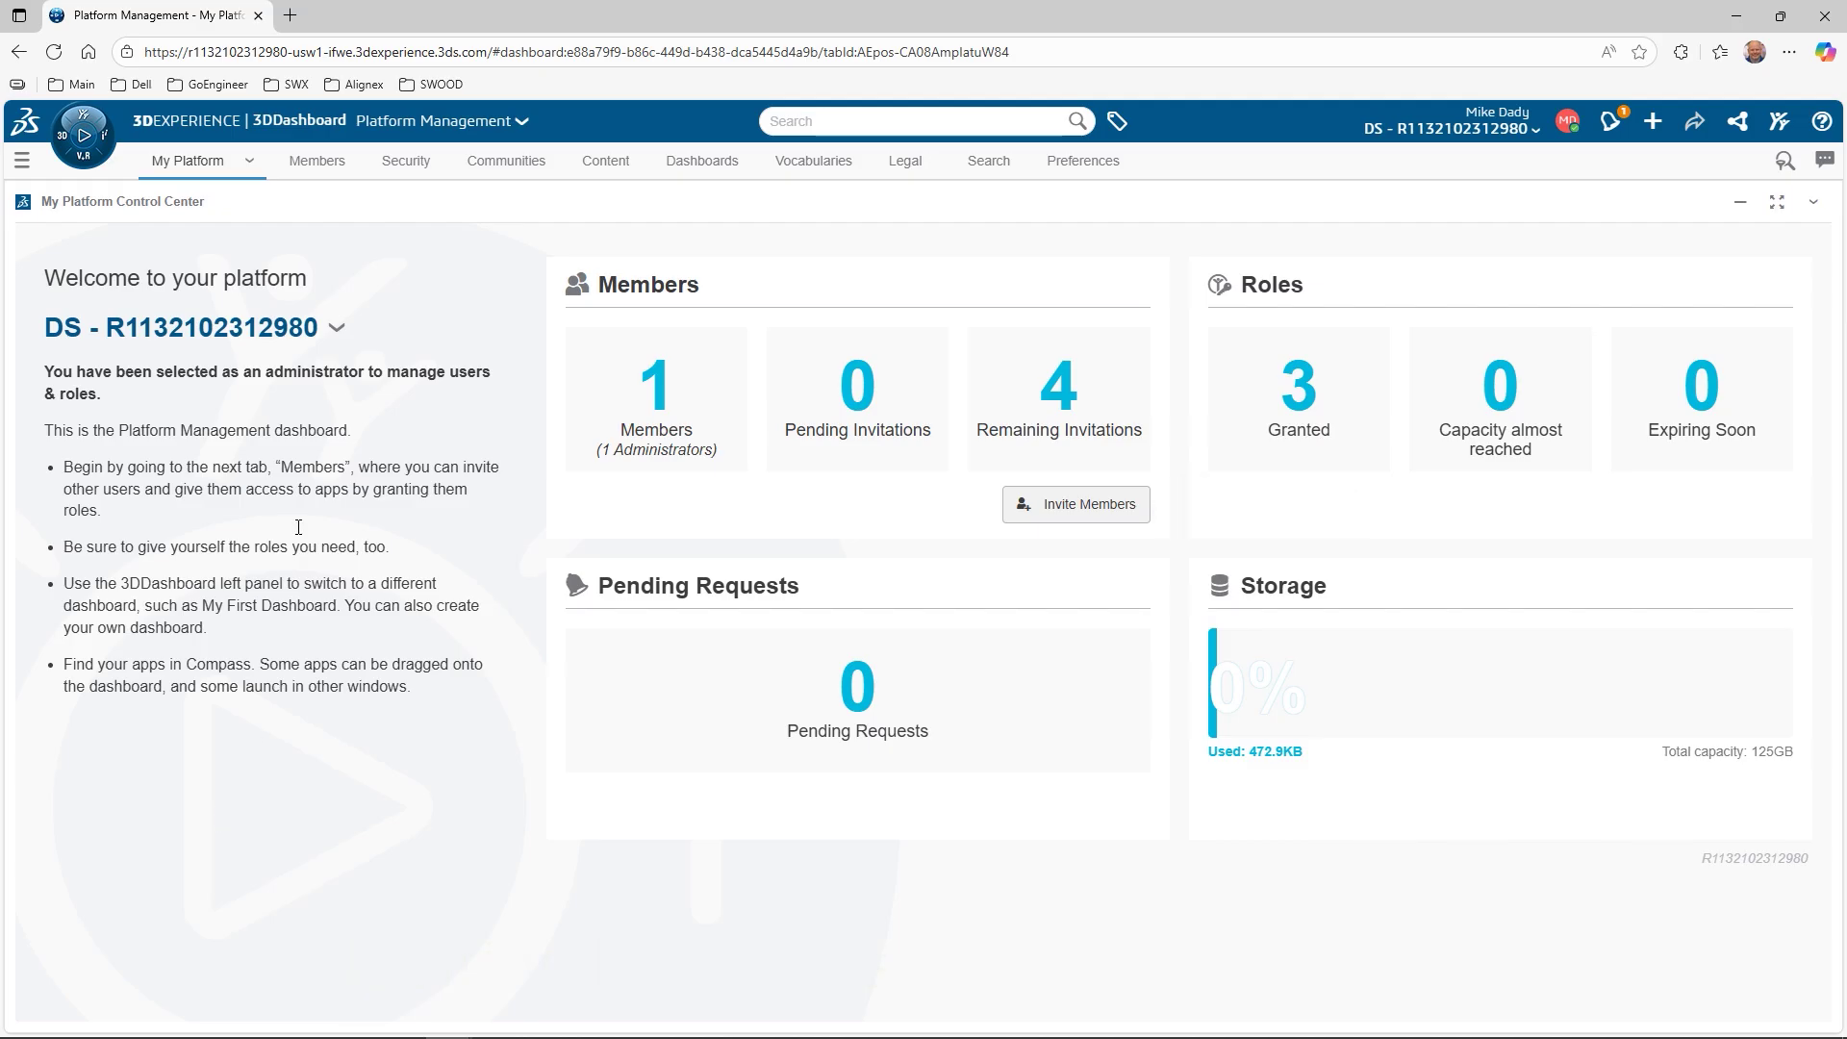
# Step: Begin inviting a new member by pasting their e-mail, keeping the Member user right
pyautogui.click(318, 165)
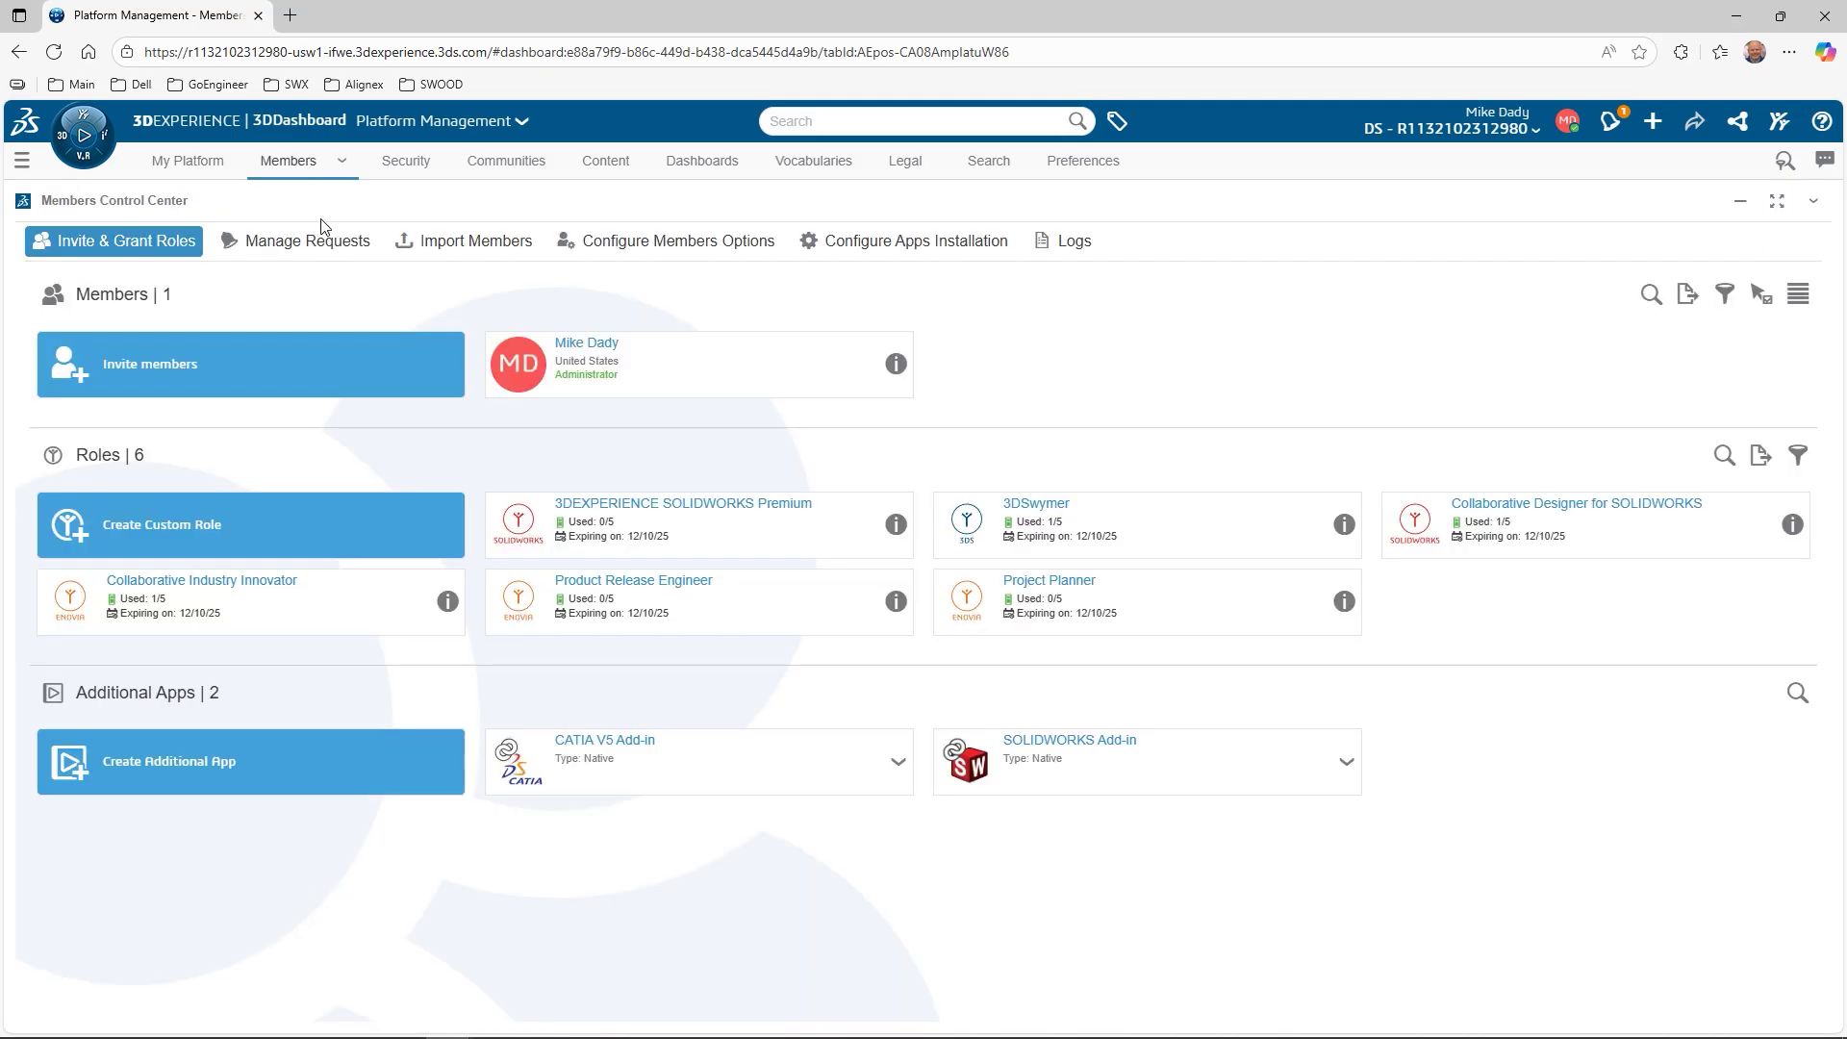
pyautogui.click(259, 363)
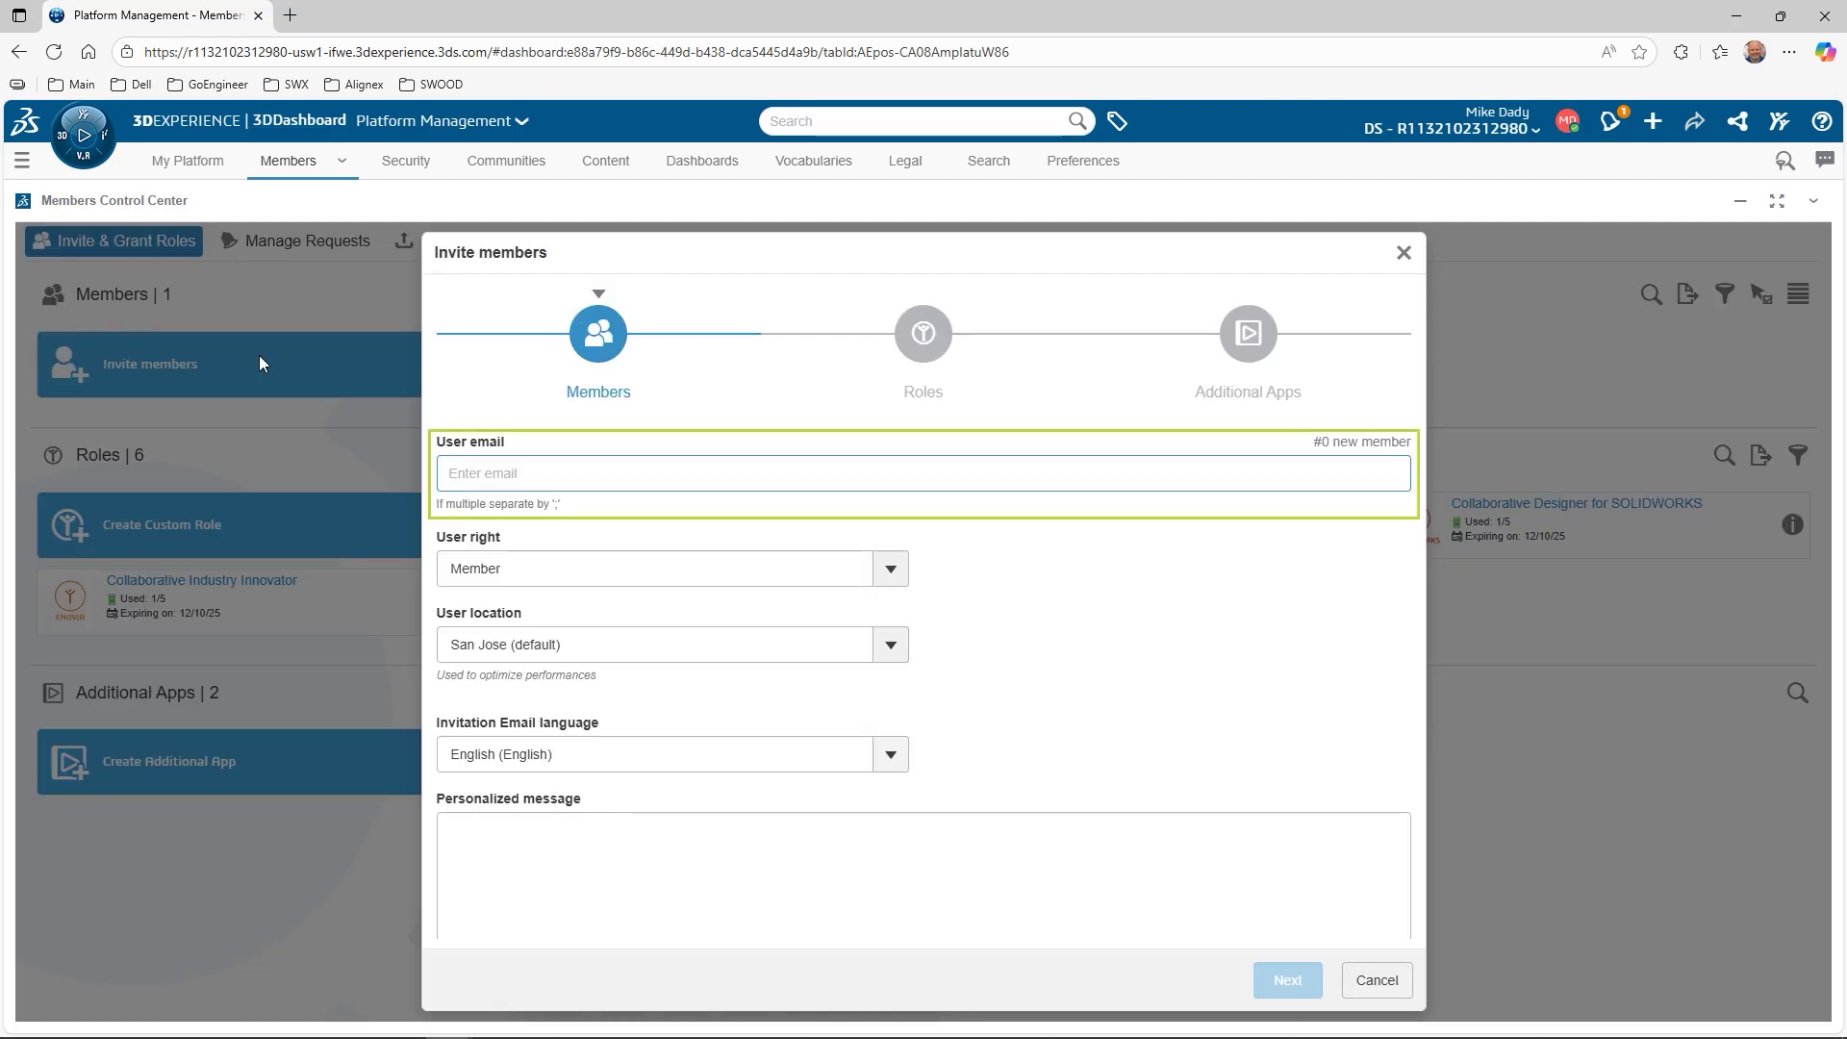
pyautogui.hotkey('ctrl', 'v')
pyautogui.press('Return')
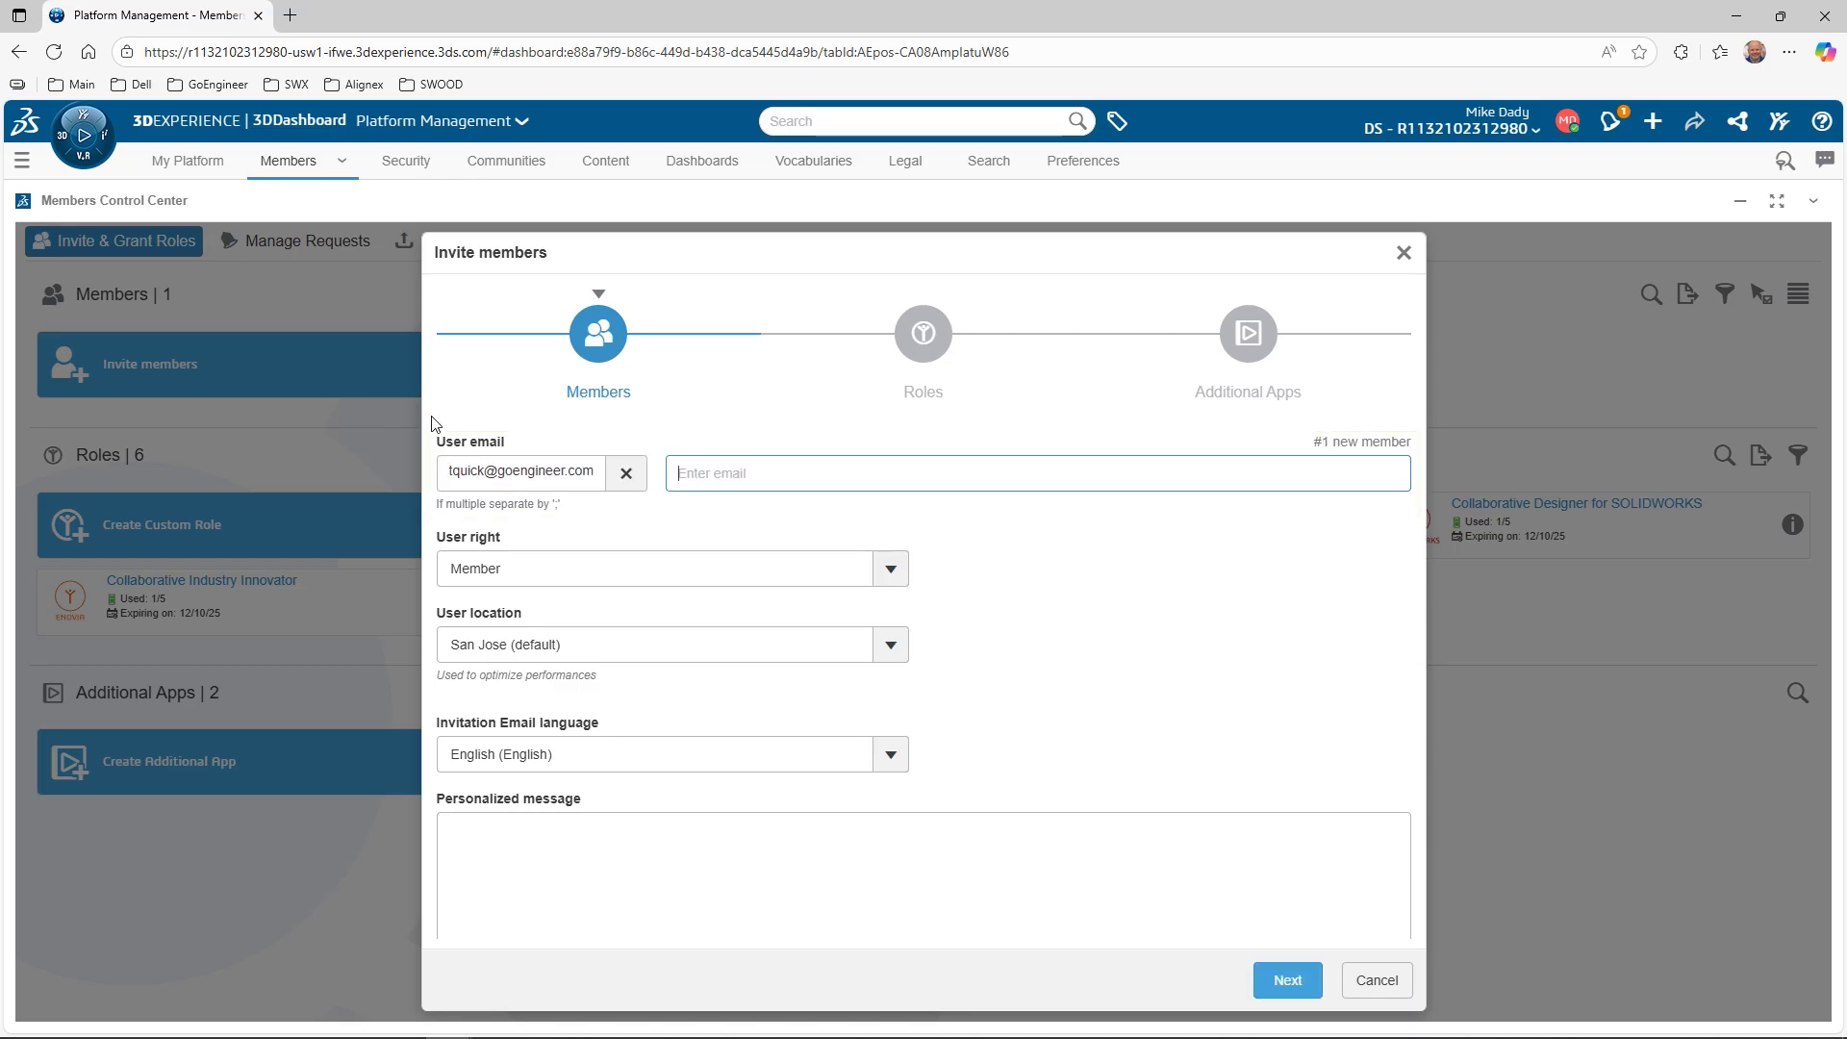
pyautogui.click(891, 570)
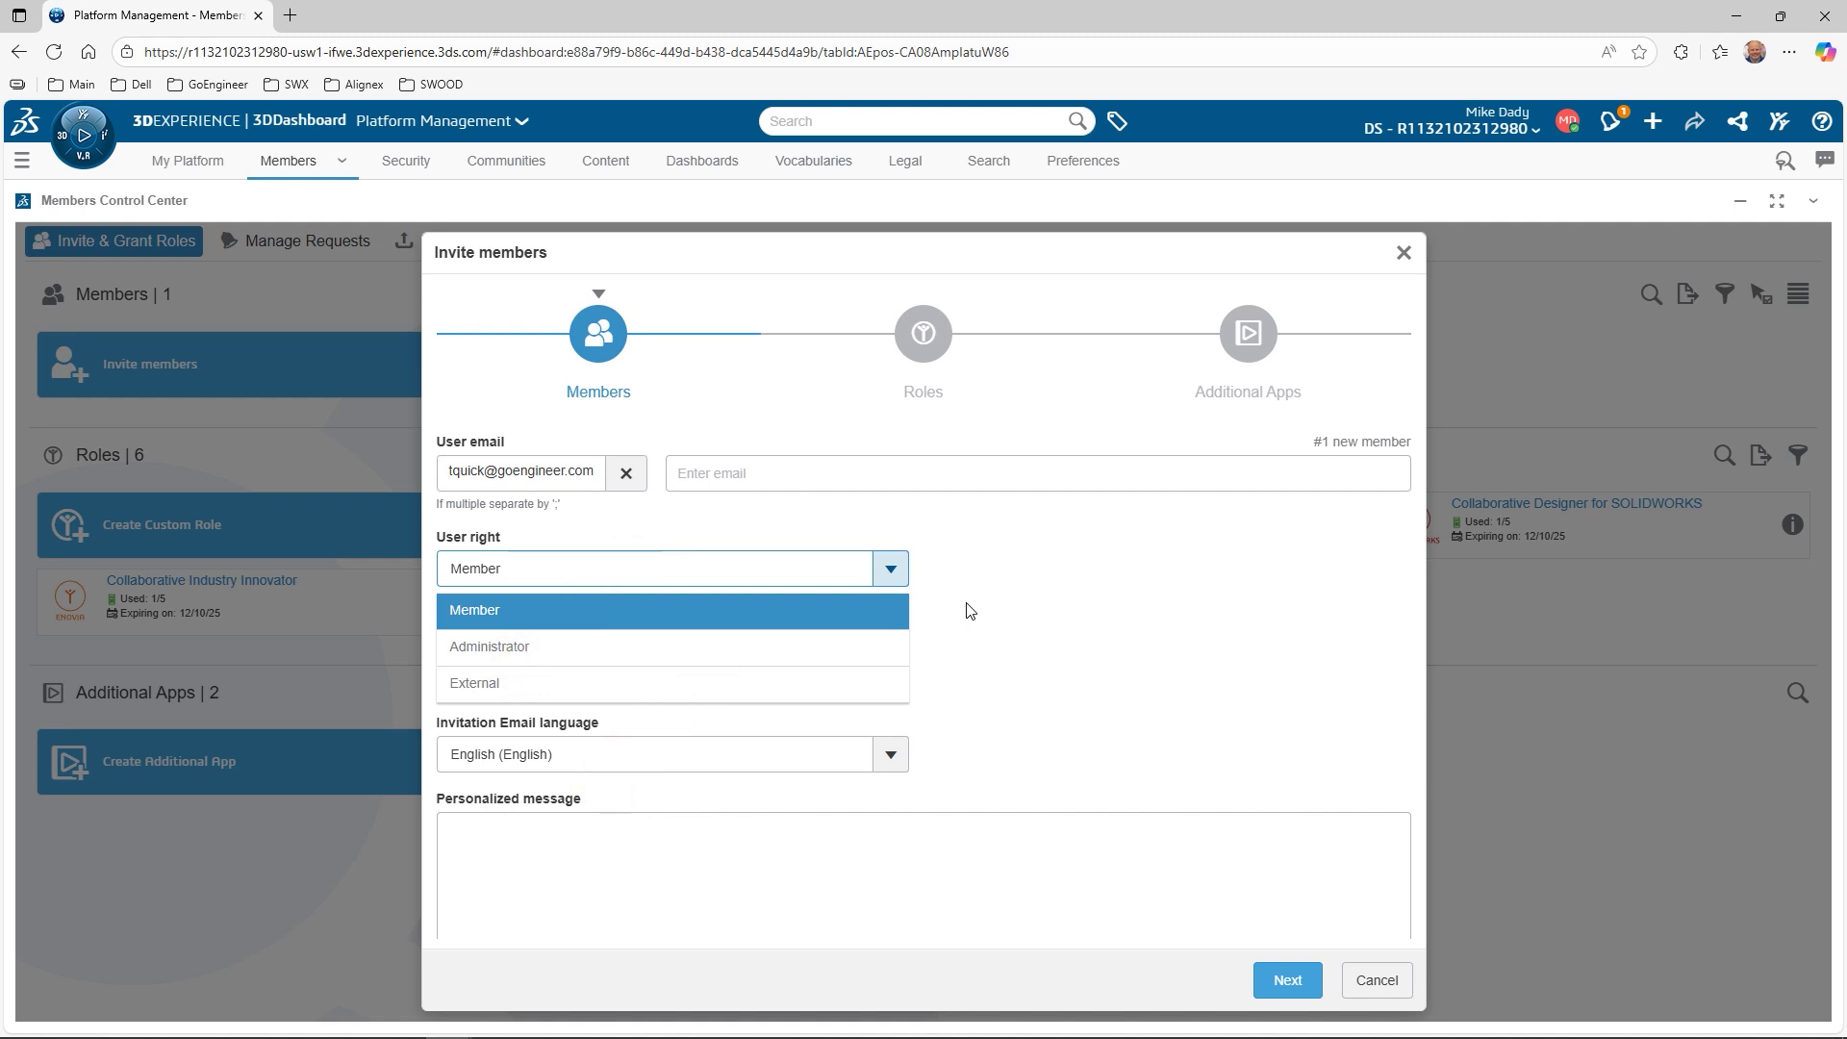
pyautogui.click(969, 611)
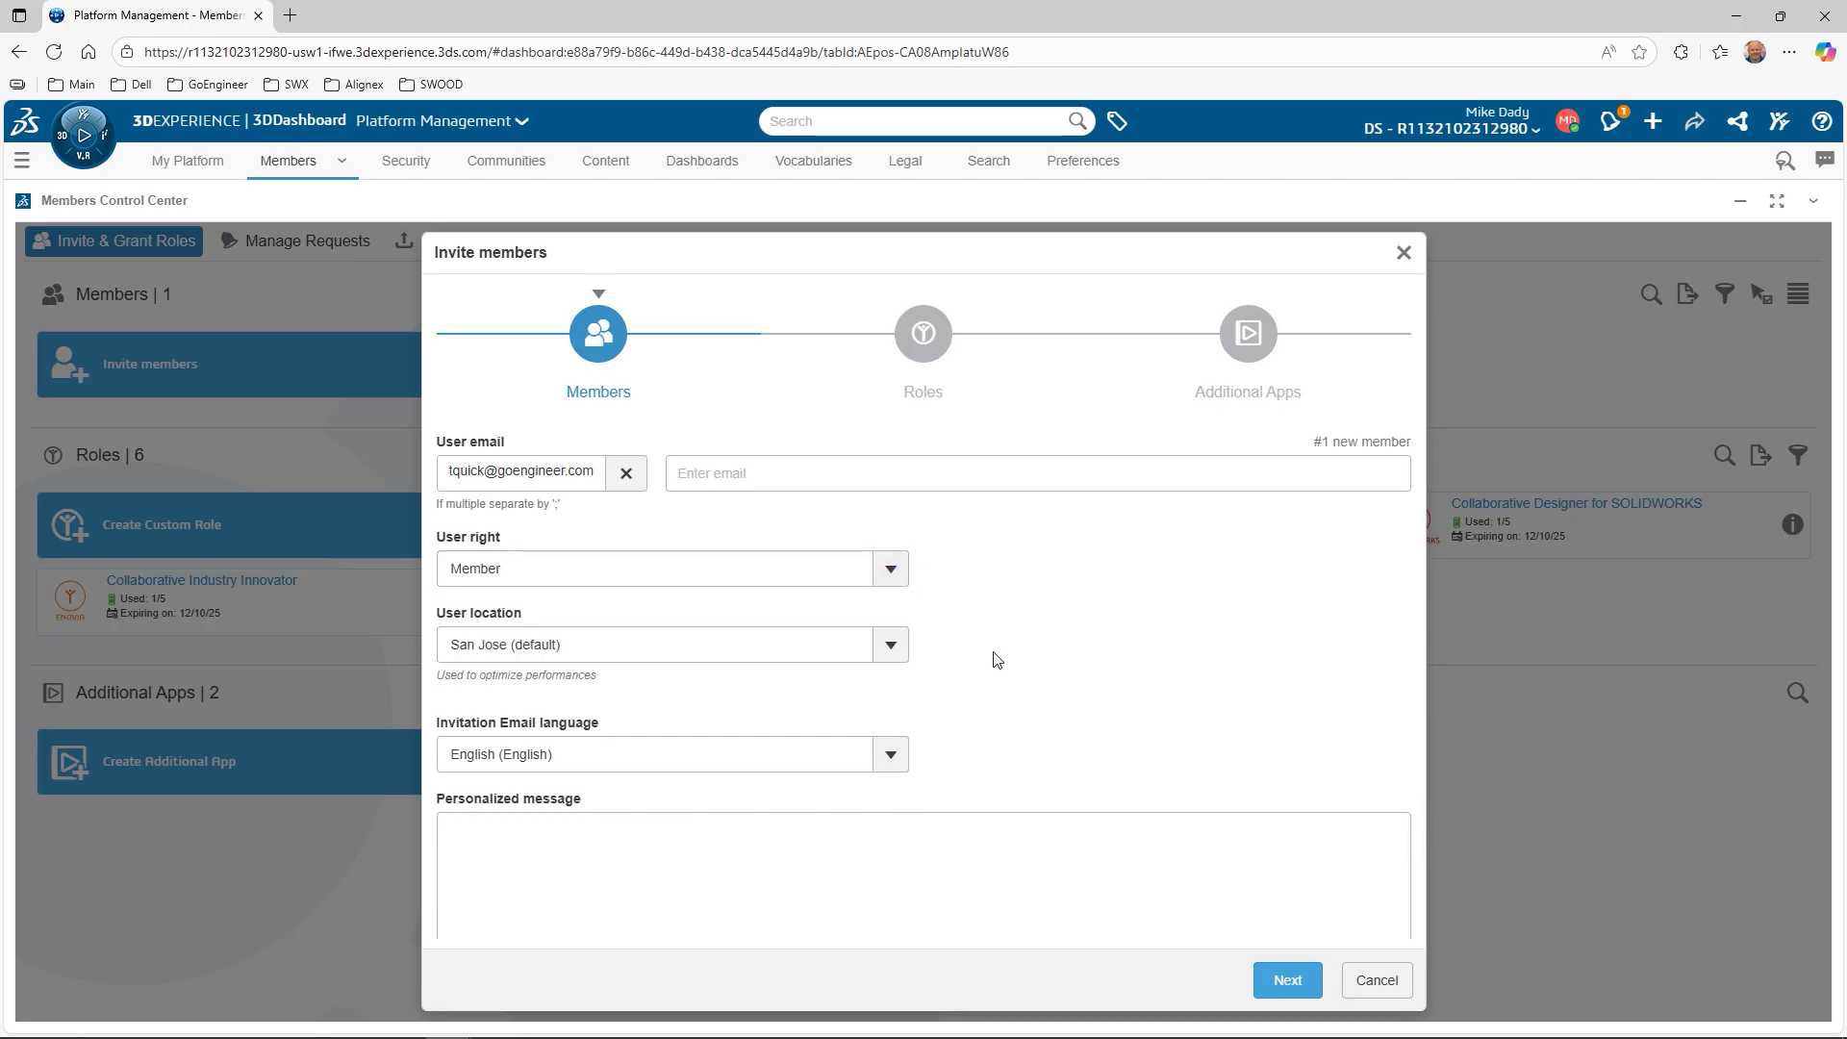
pyautogui.click(1268, 983)
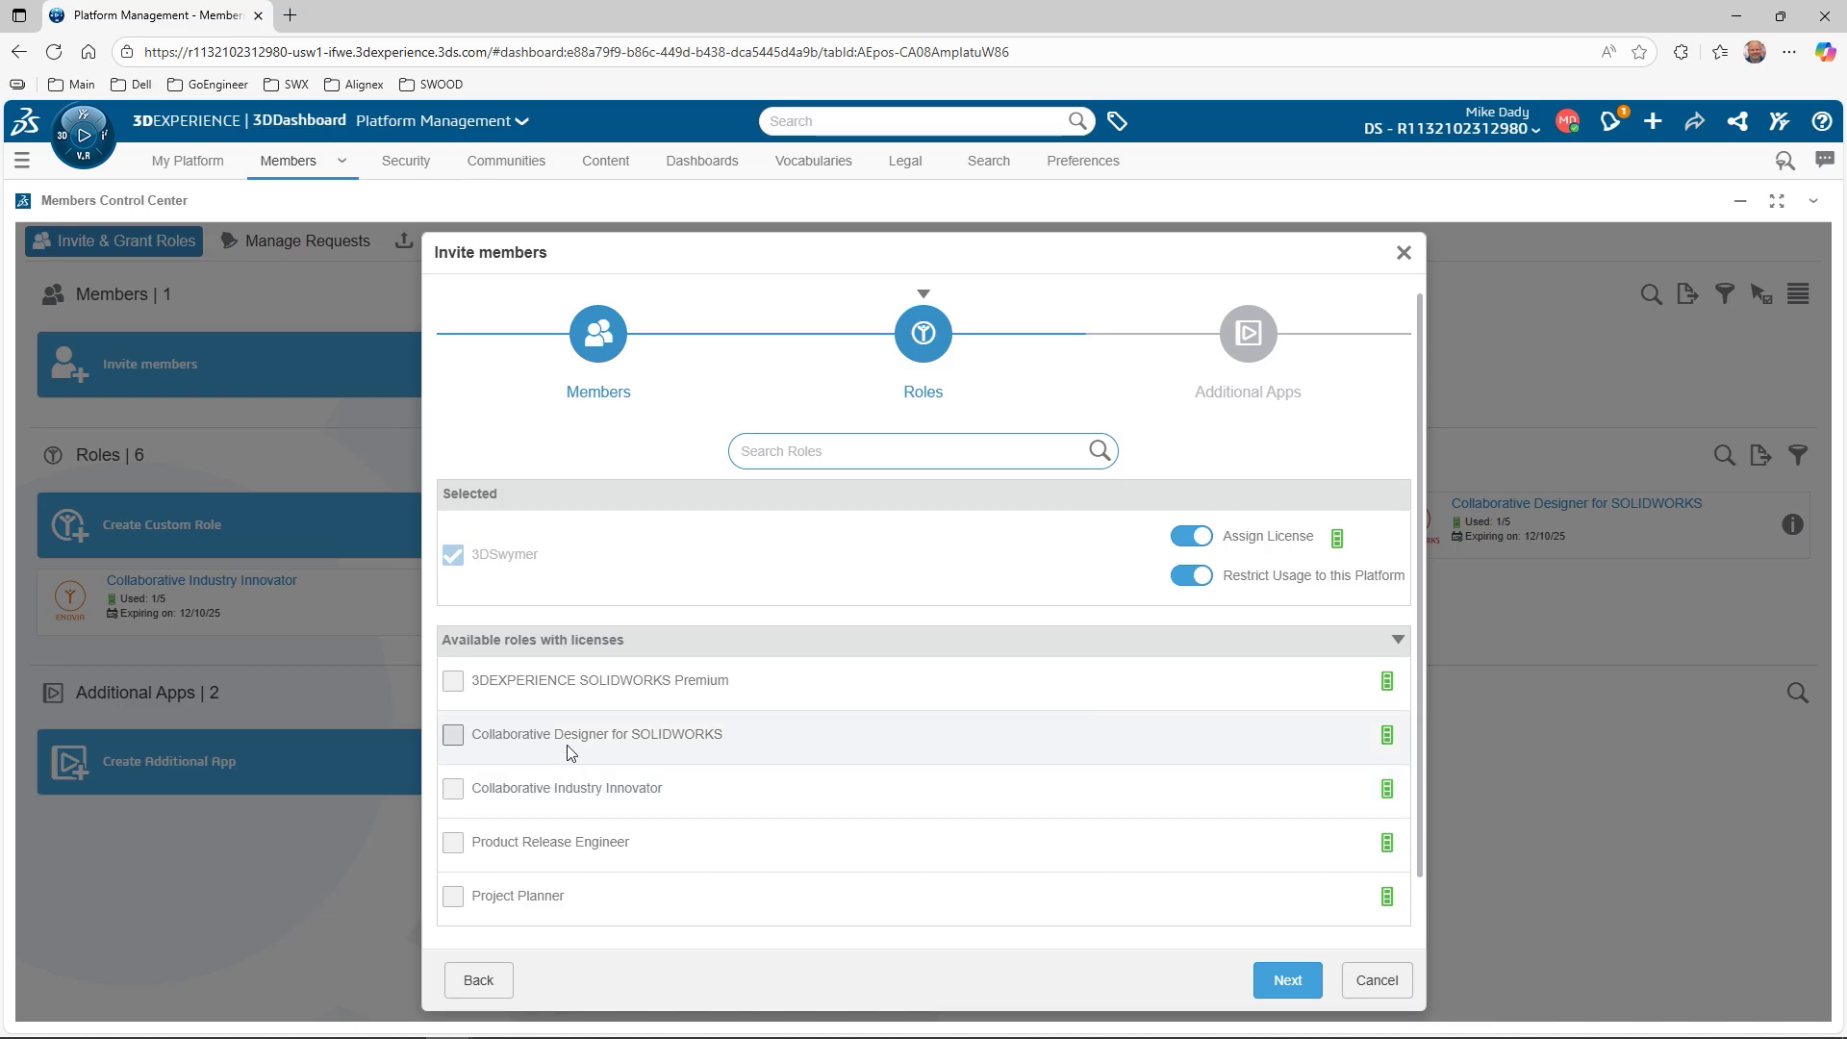
pyautogui.click(454, 682)
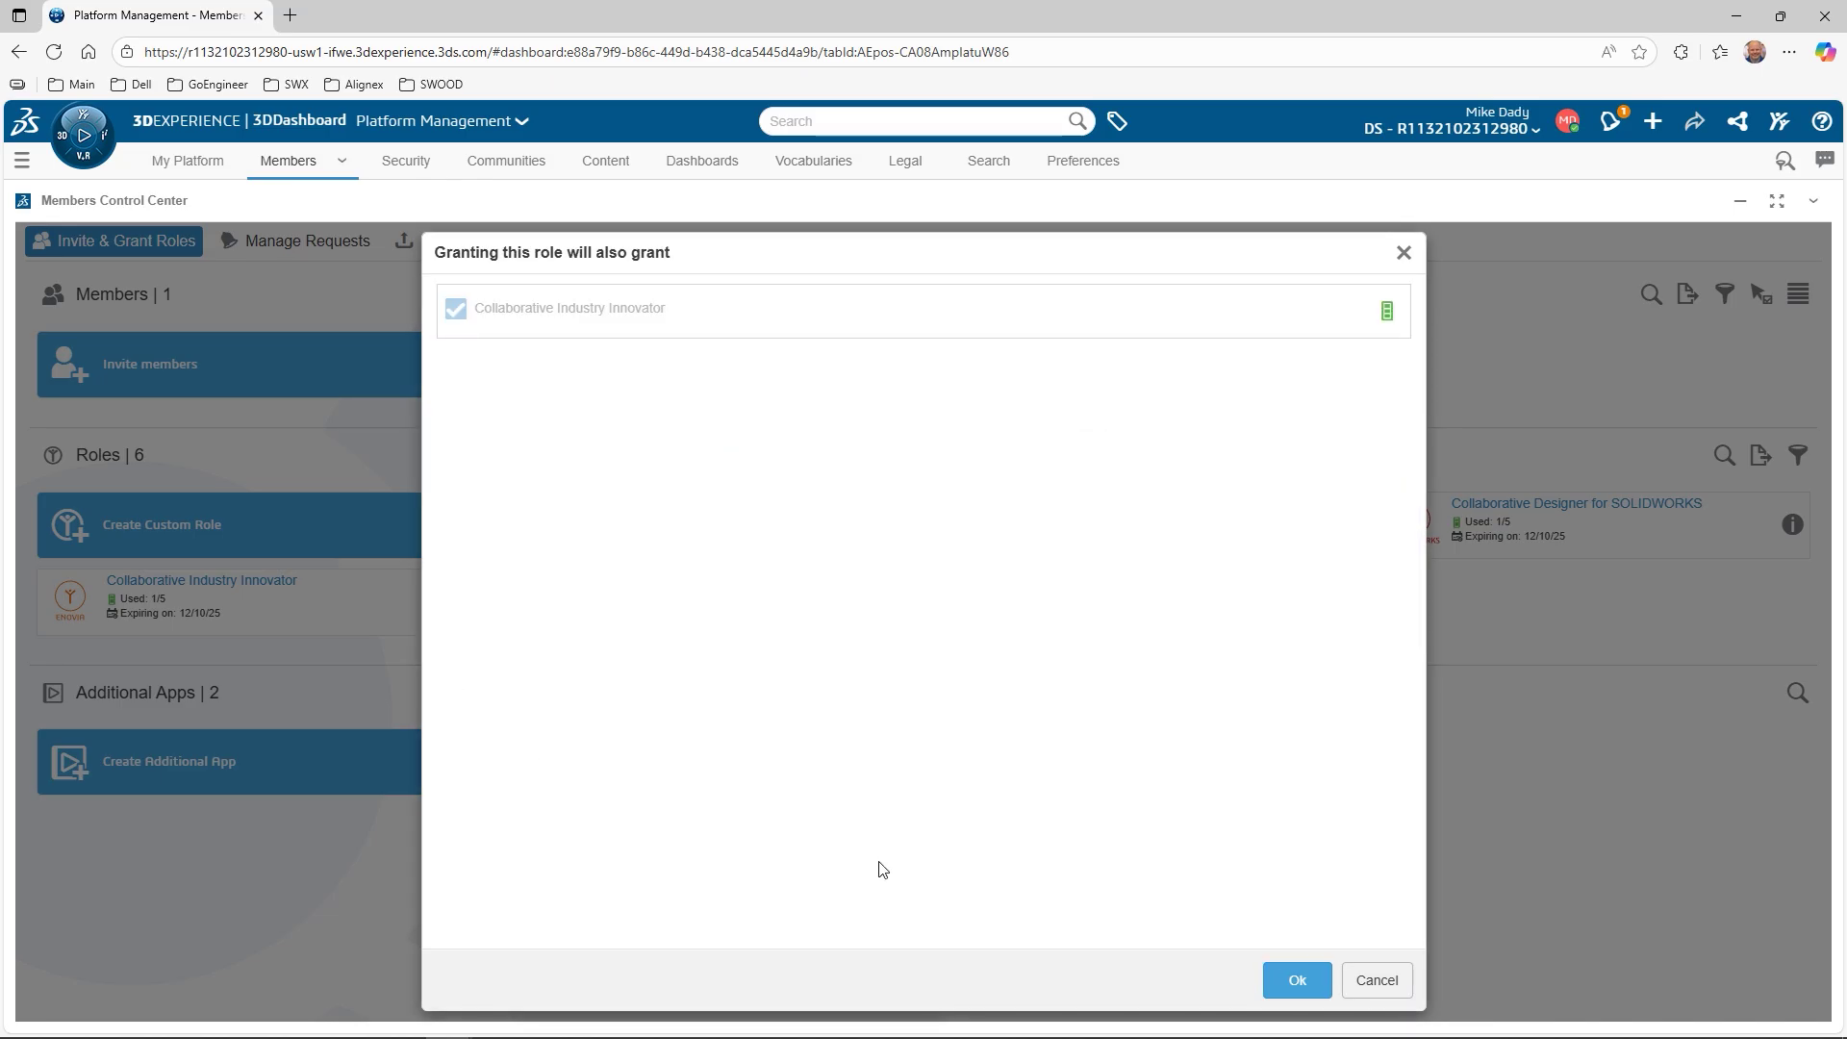
pyautogui.click(1371, 982)
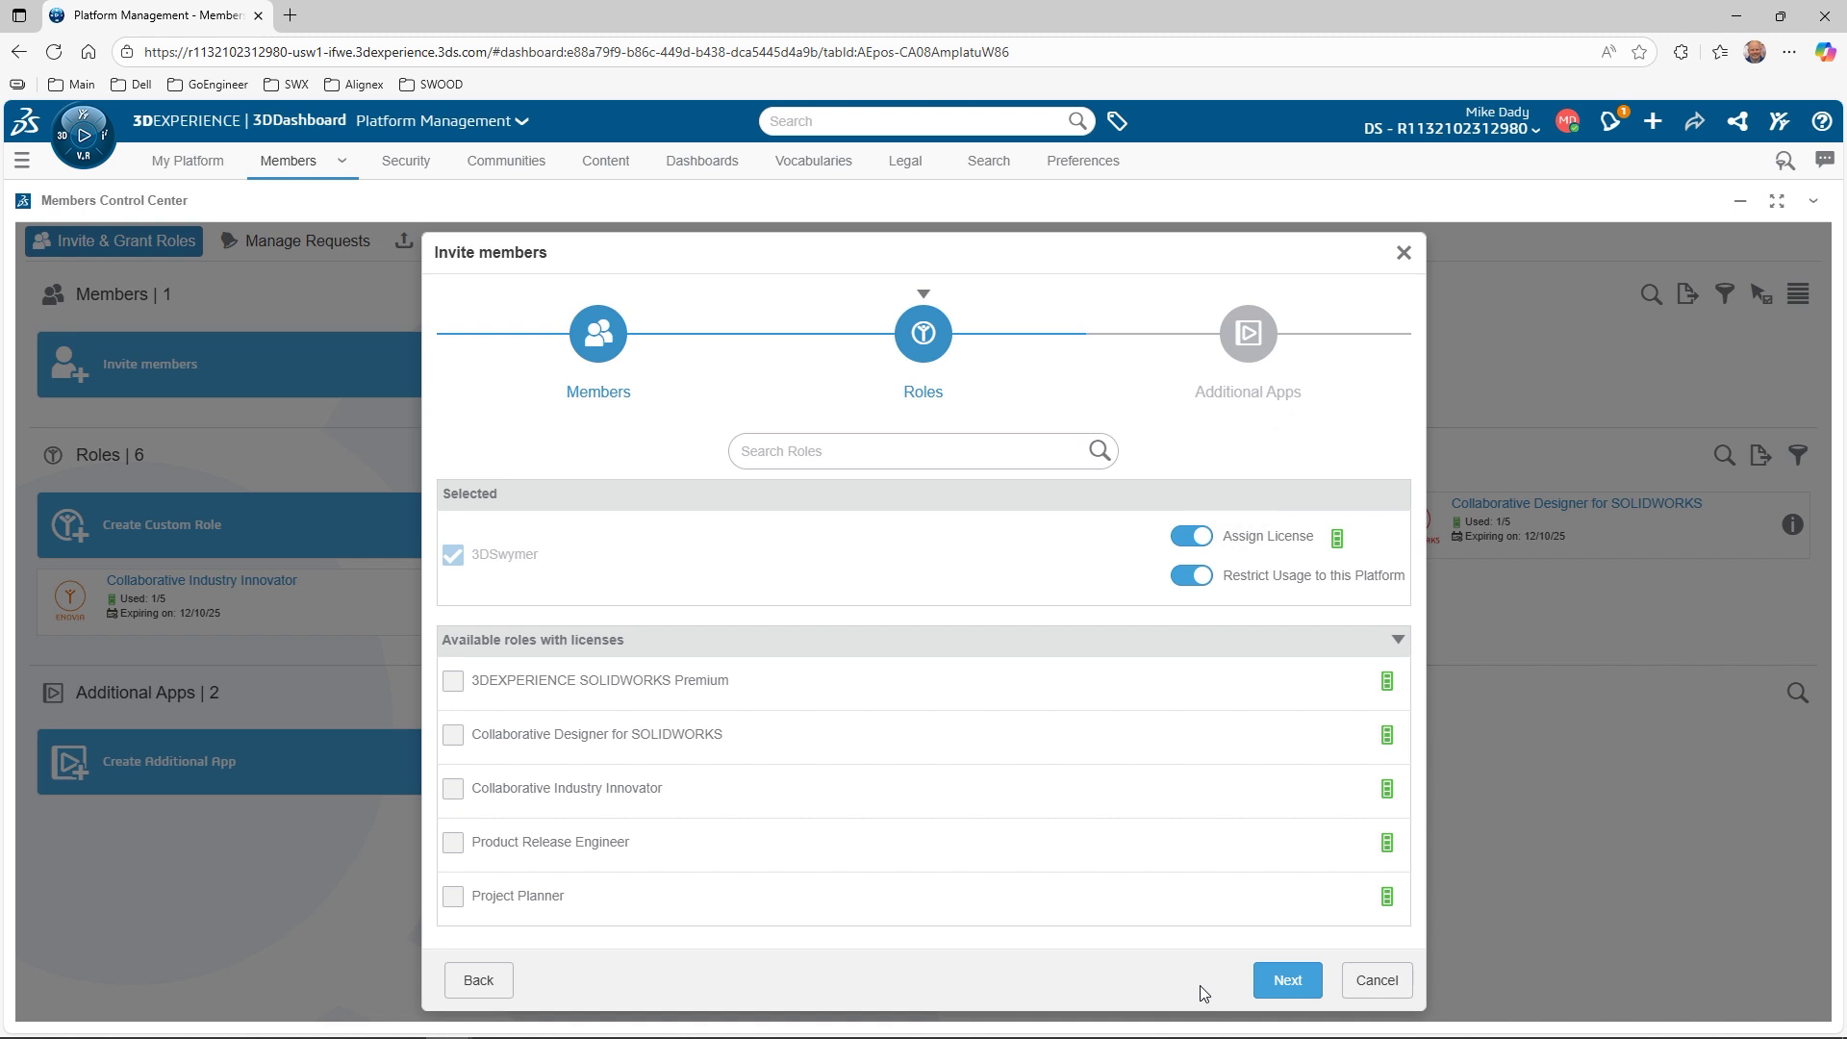
# Step: Skip past Additional Apps and send the new member's invitation
pyautogui.click(1268, 984)
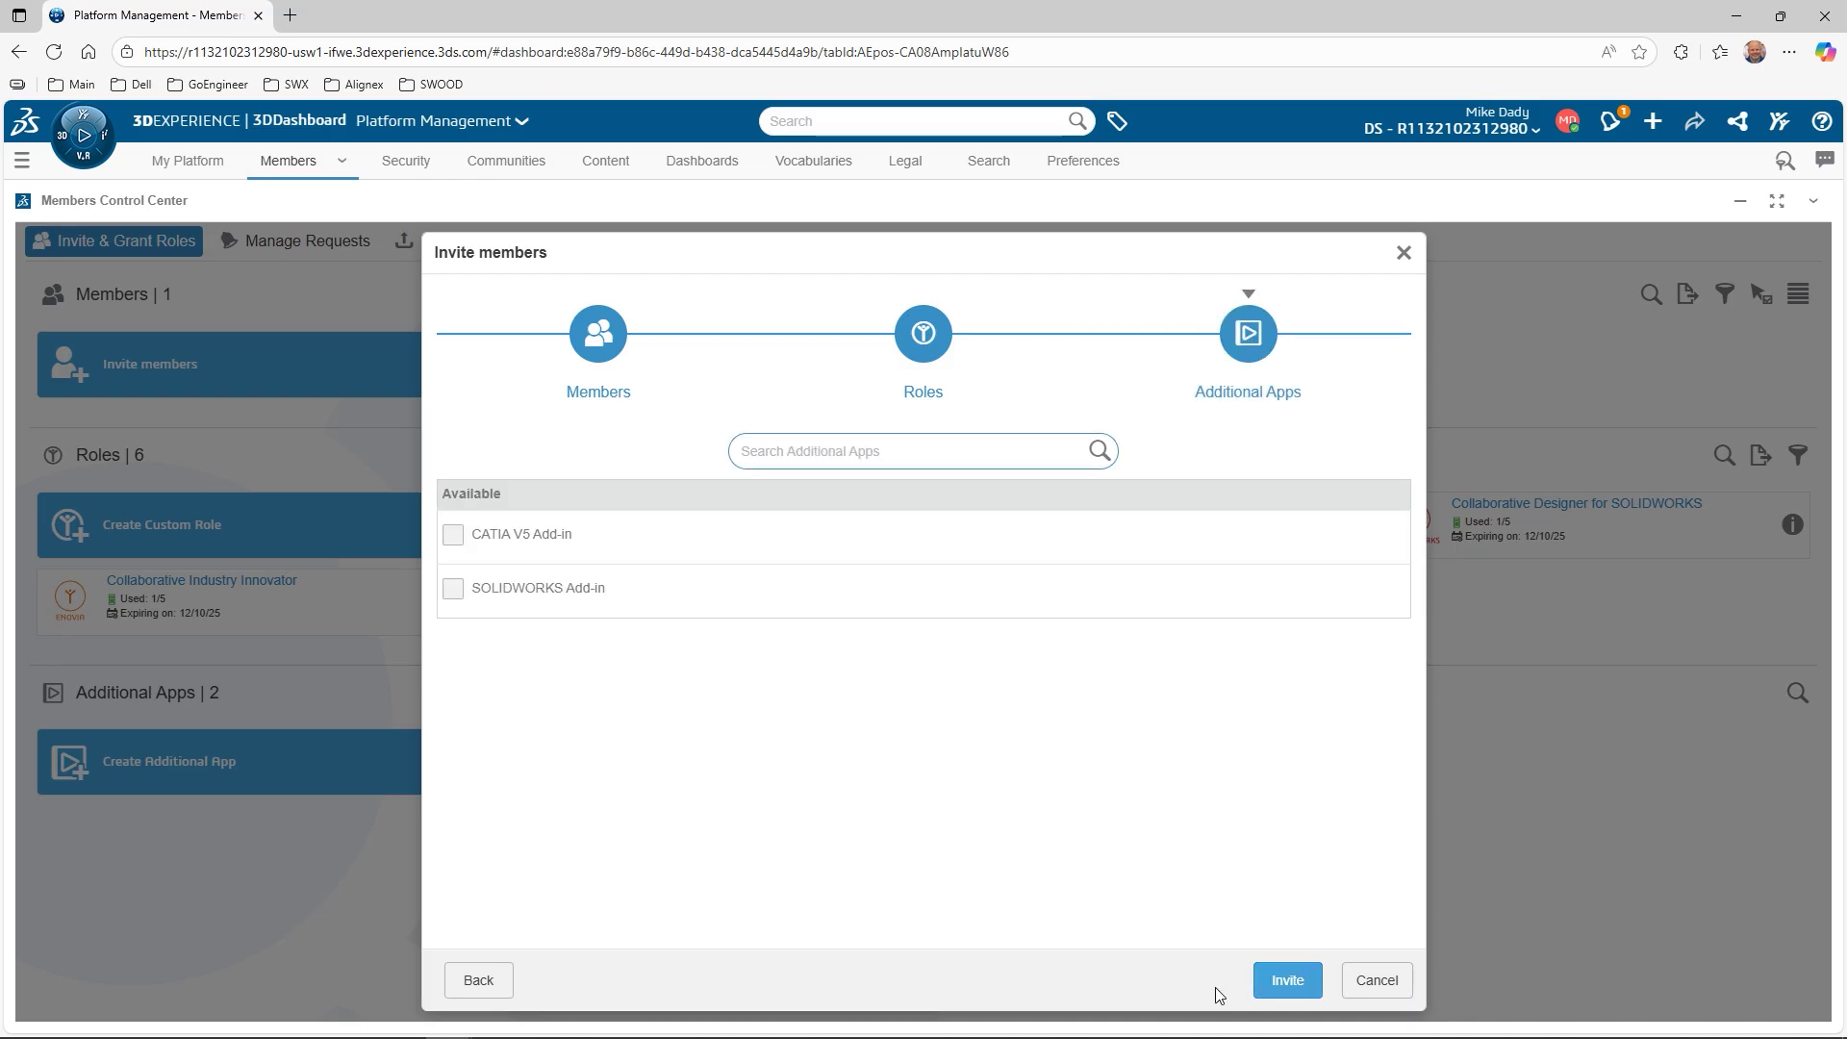
pyautogui.click(1272, 984)
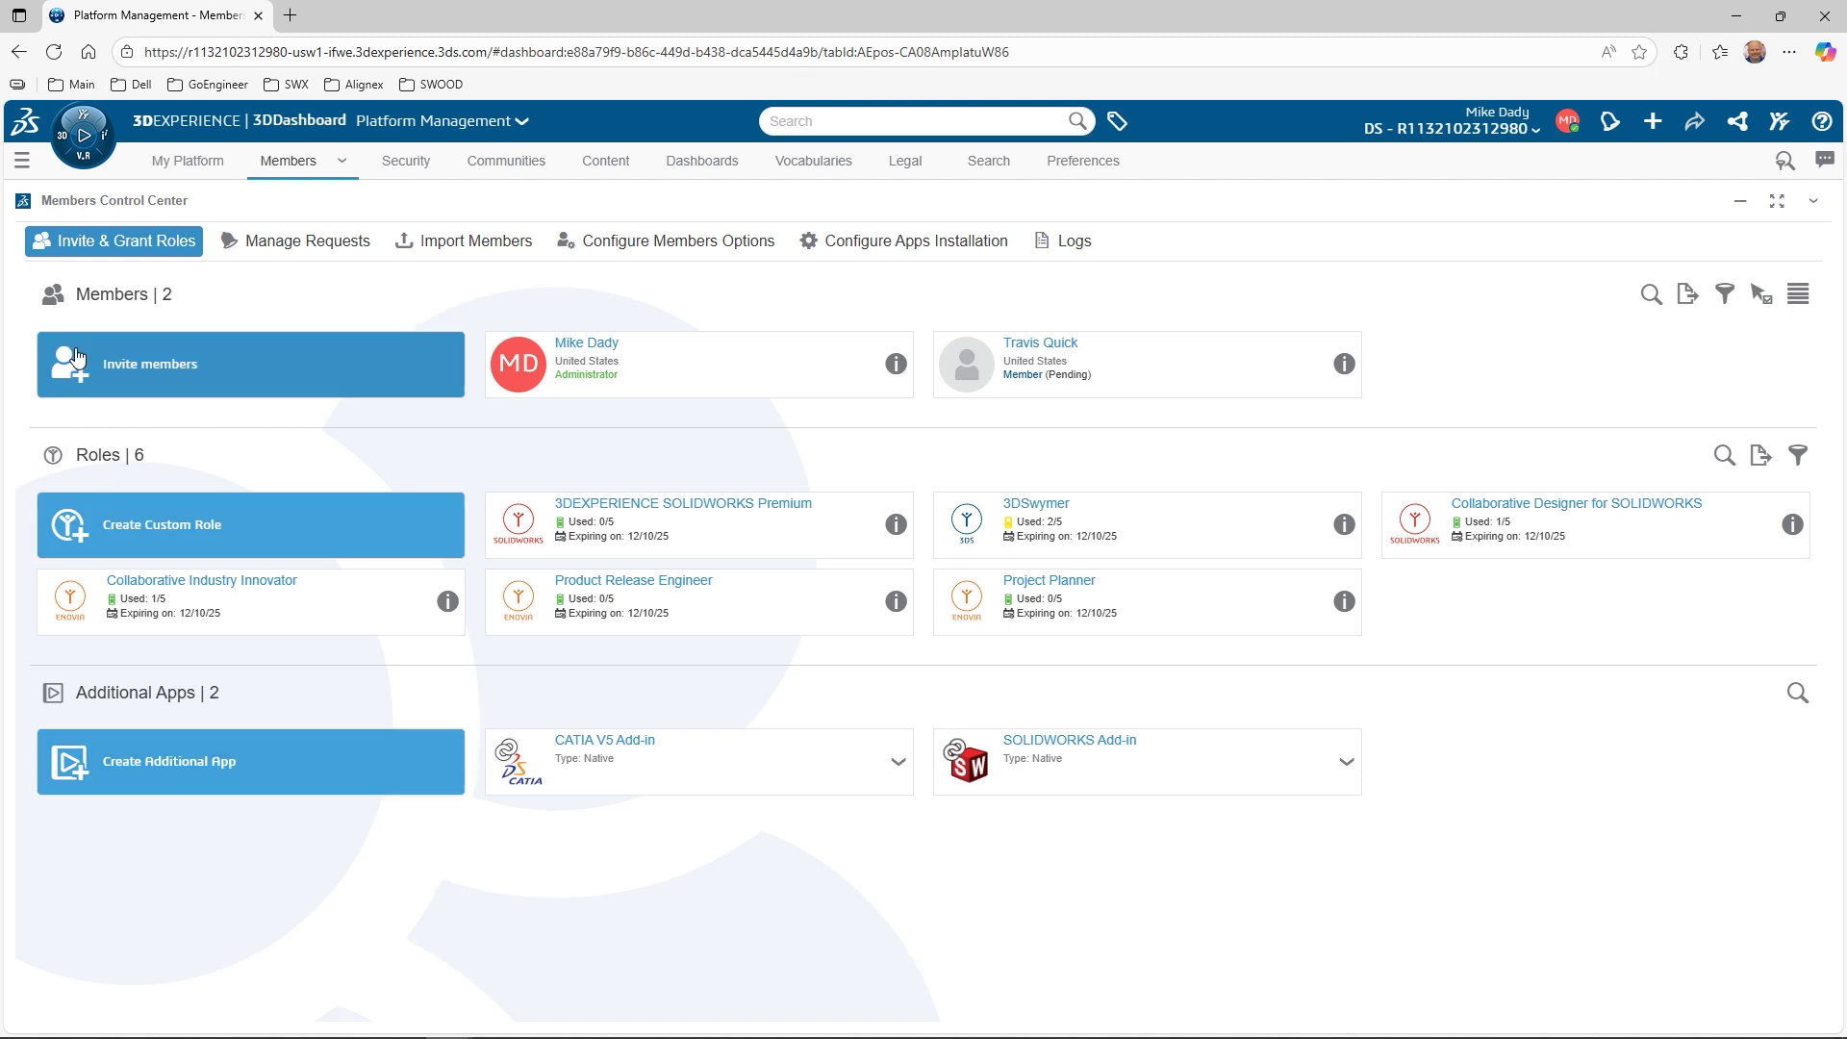
# Step: Request the Product Release Engineer role from the compass Company roles list
pyautogui.click(103, 149)
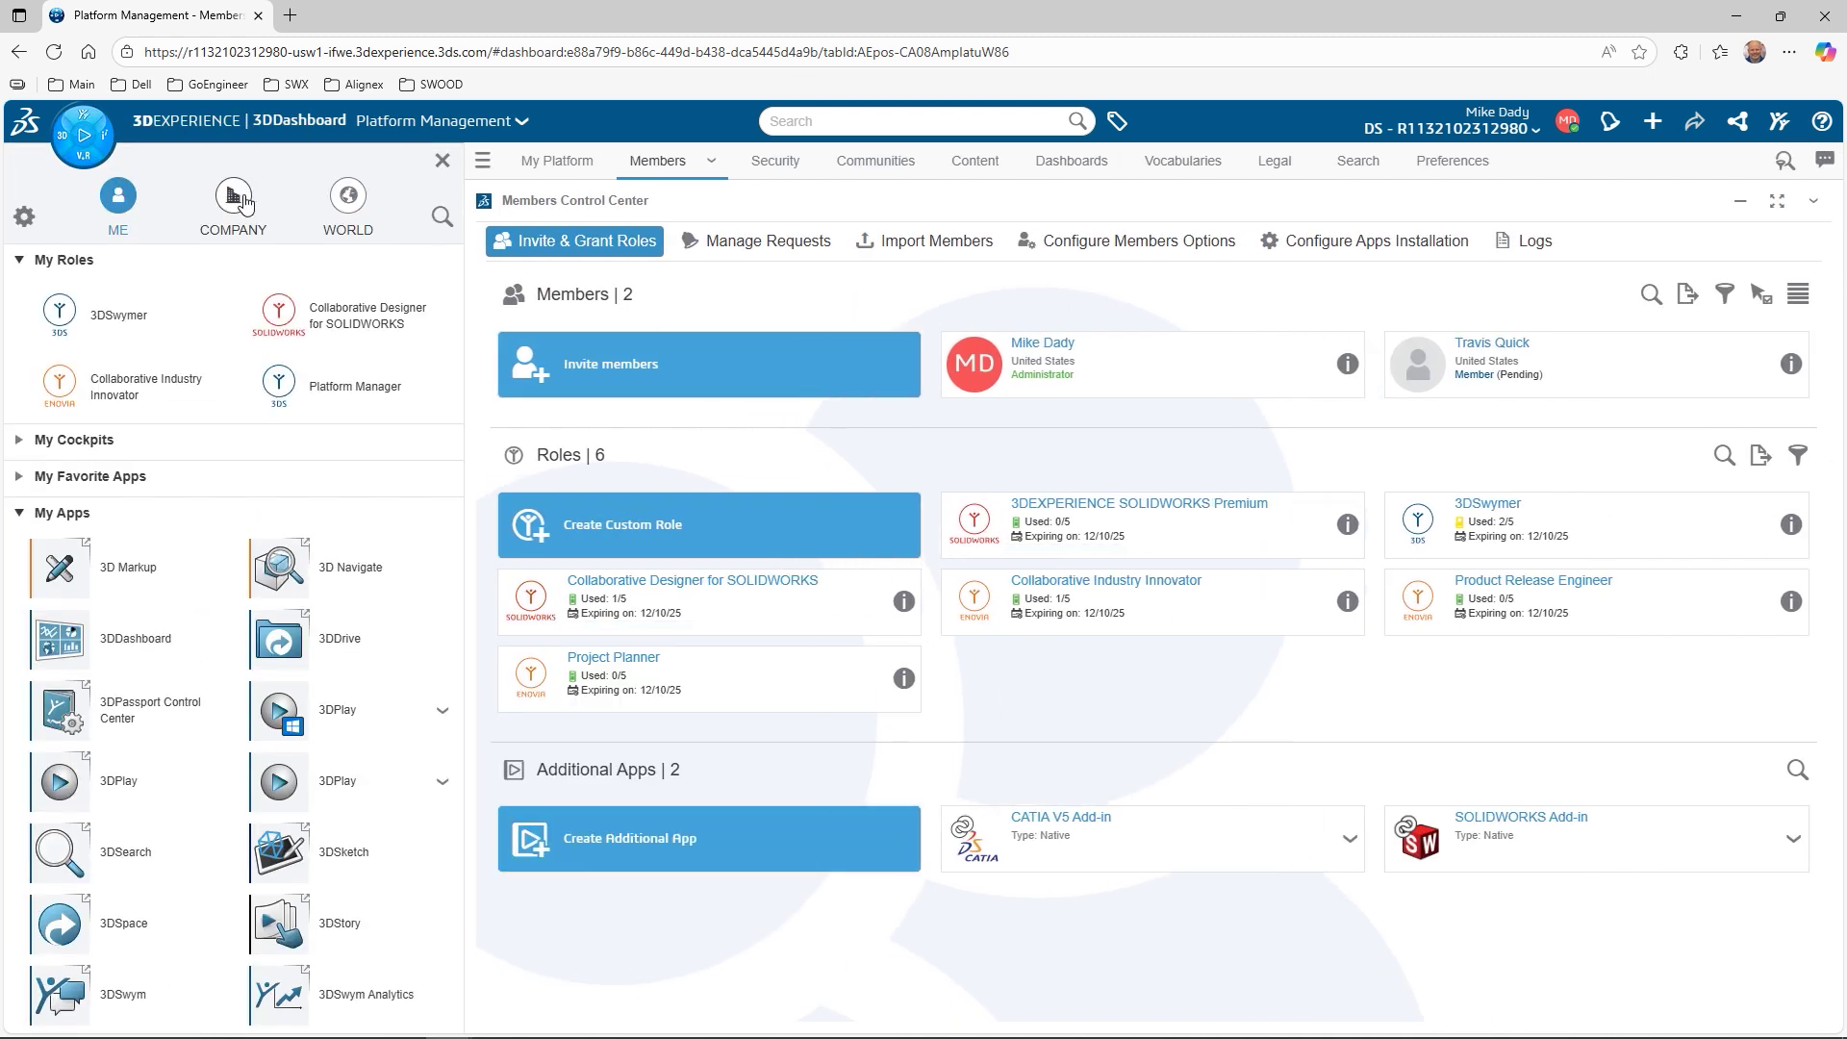
pyautogui.click(241, 202)
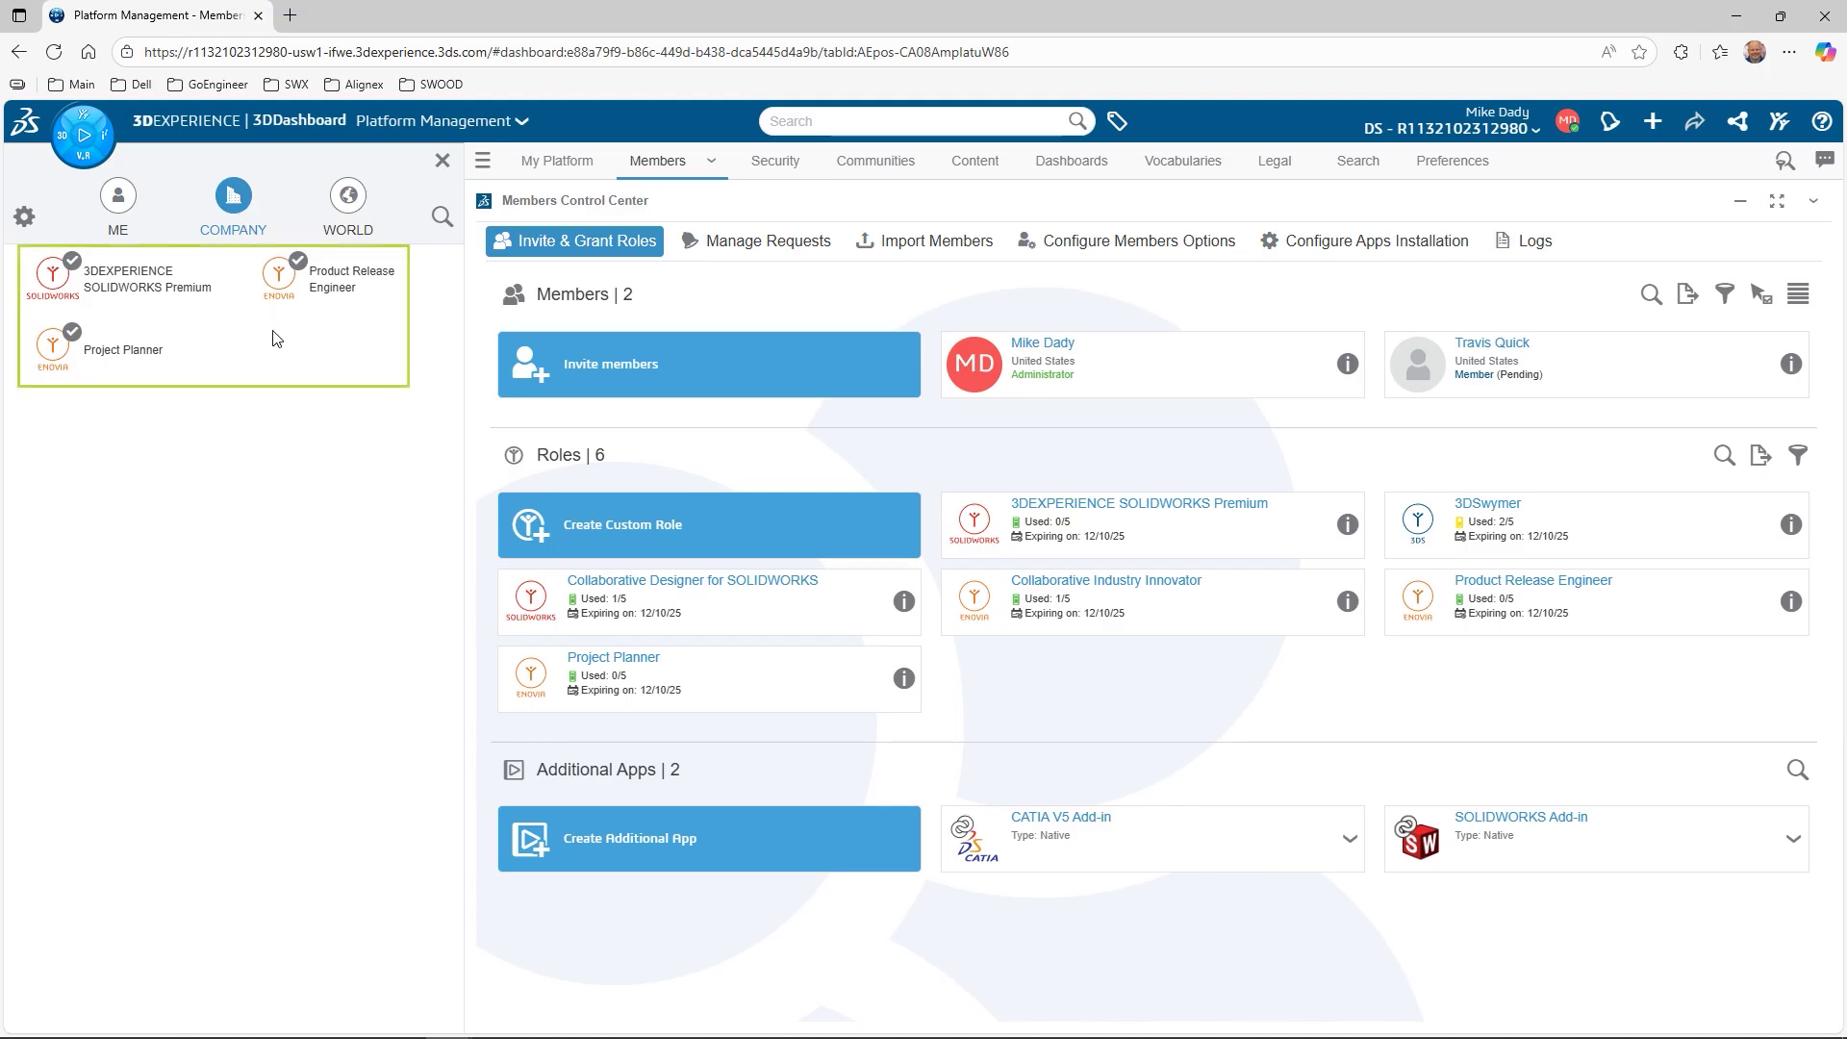
pyautogui.click(341, 294)
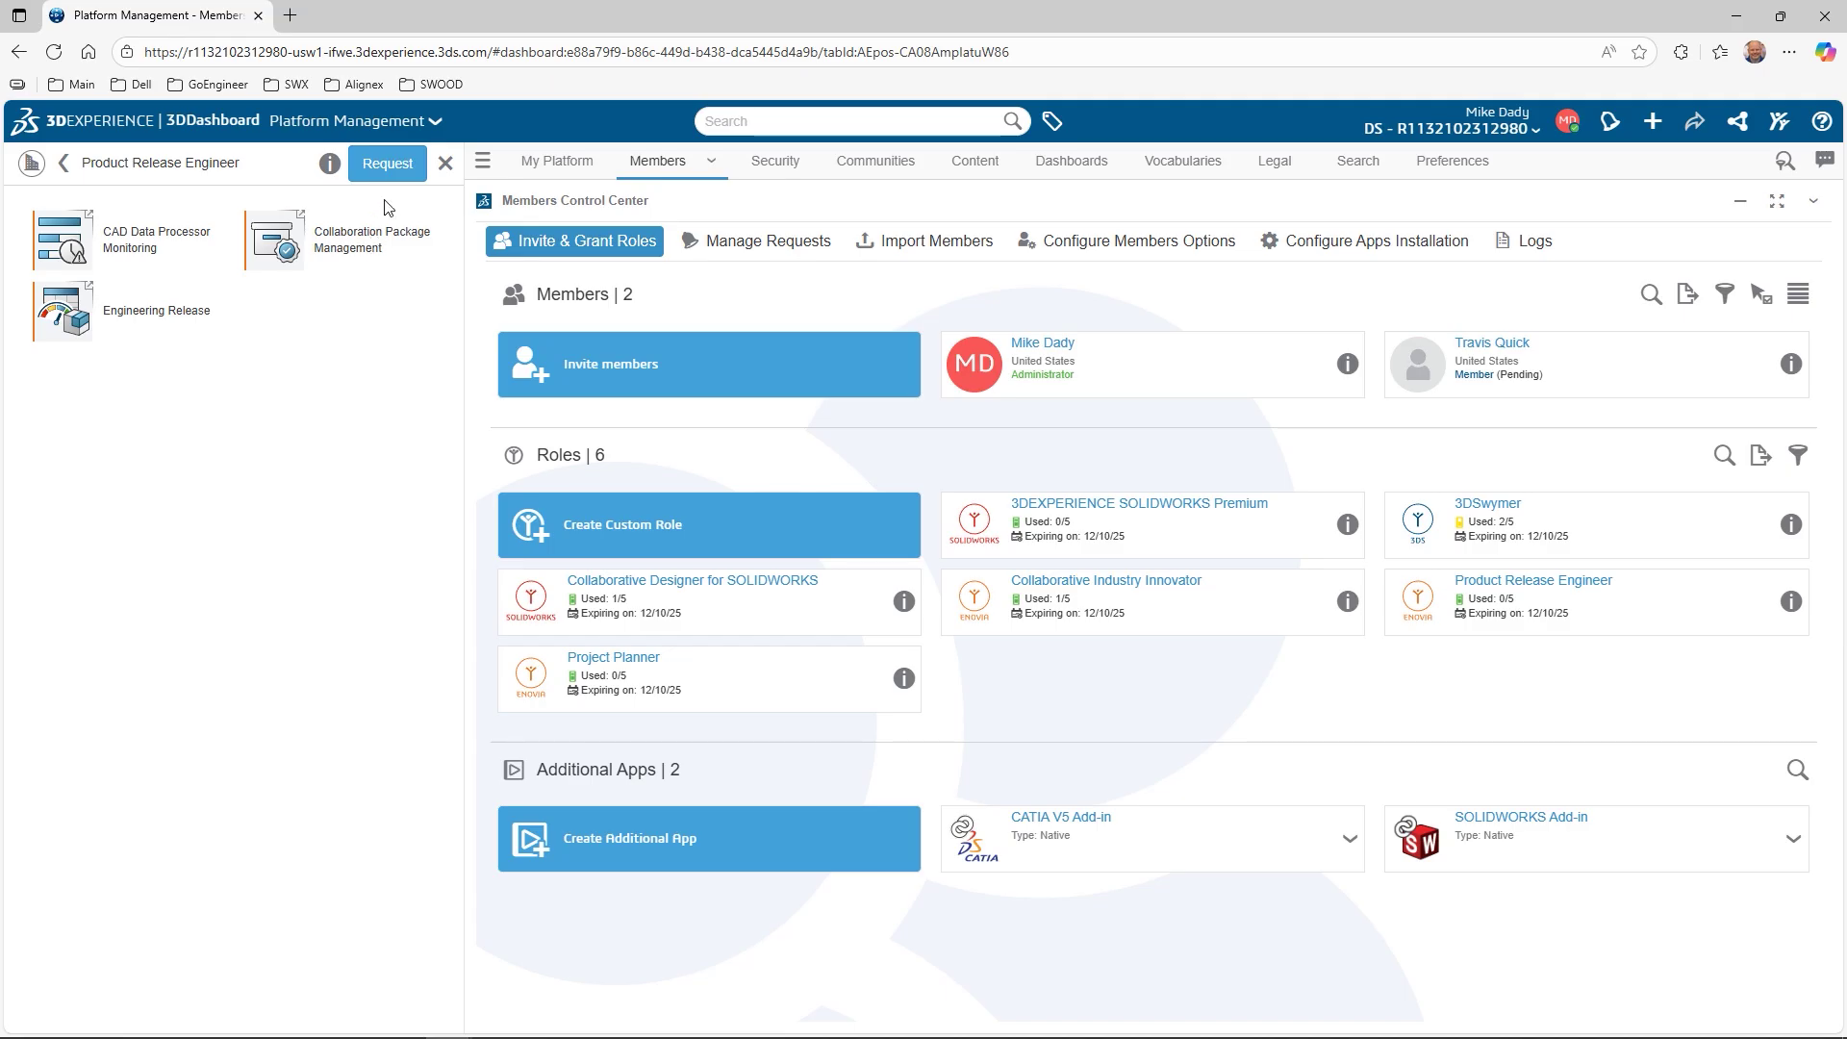
pyautogui.click(388, 166)
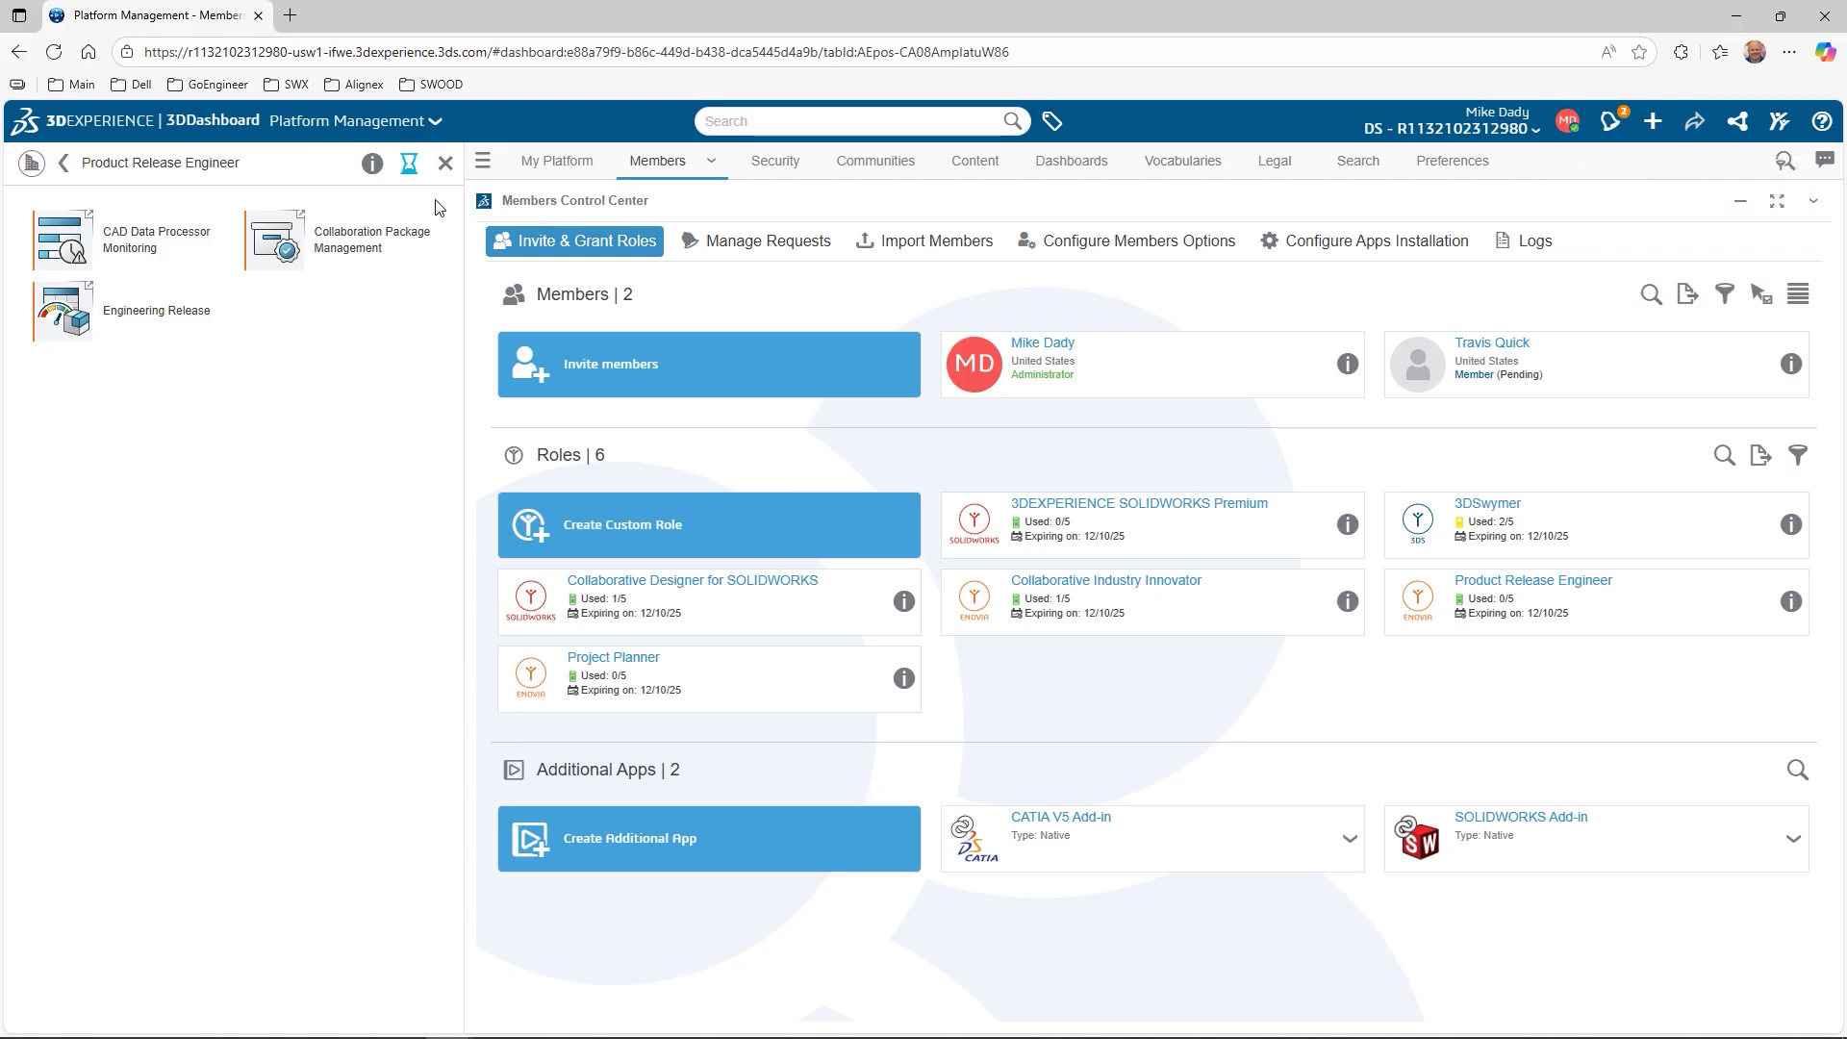
pyautogui.click(445, 163)
# Step: Accept the latest Product Release Engineer request in Manage Requests
pyautogui.click(339, 243)
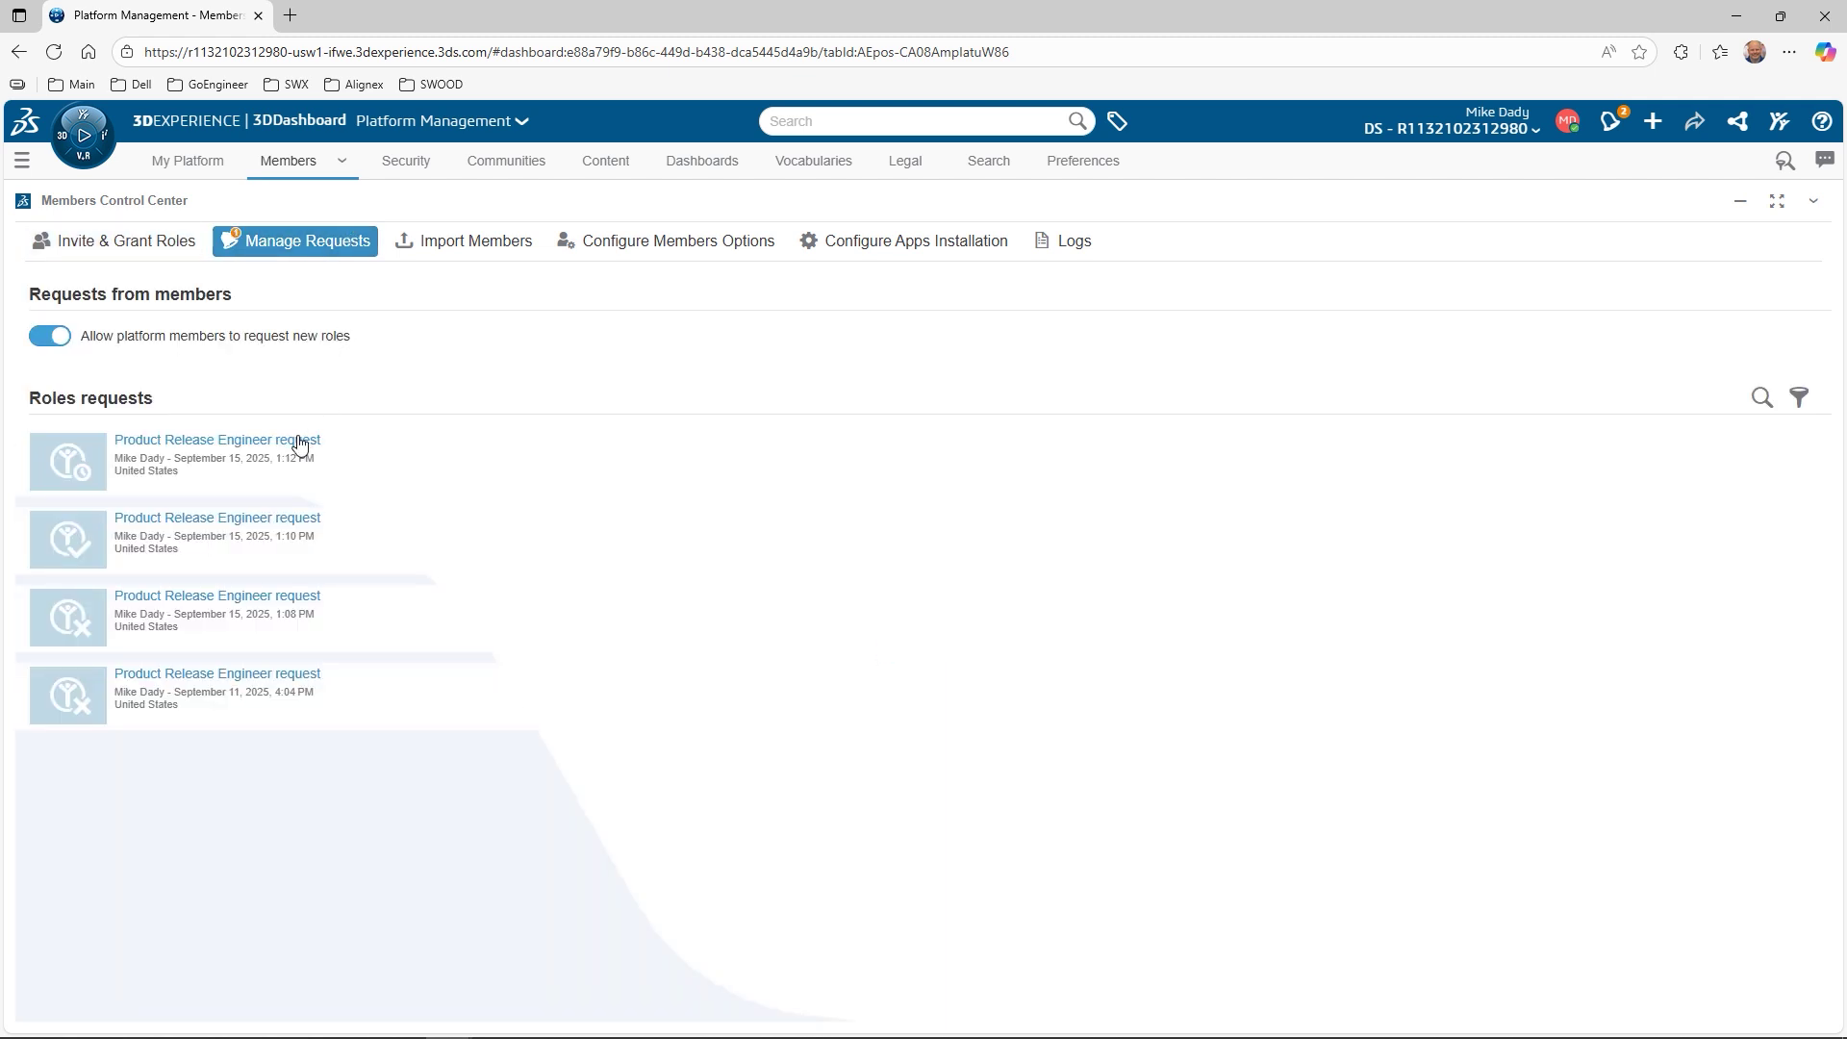
pyautogui.click(299, 445)
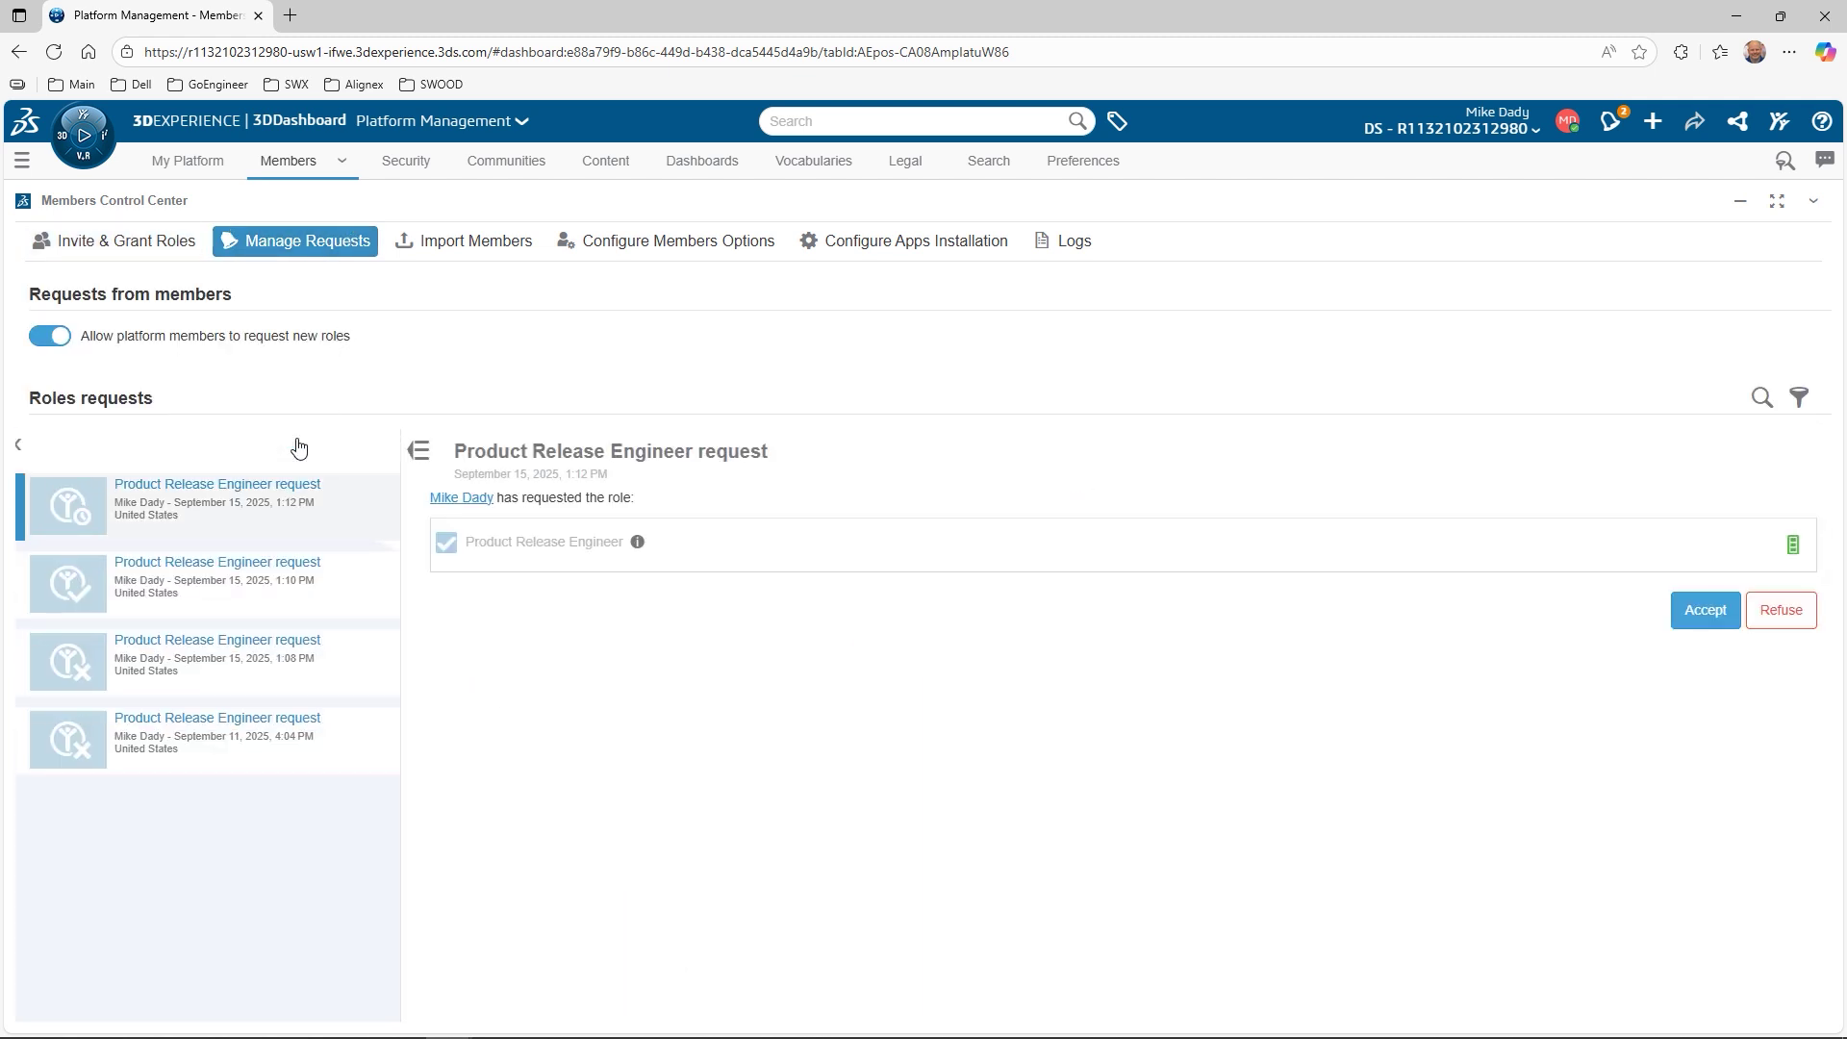
pyautogui.click(1686, 626)
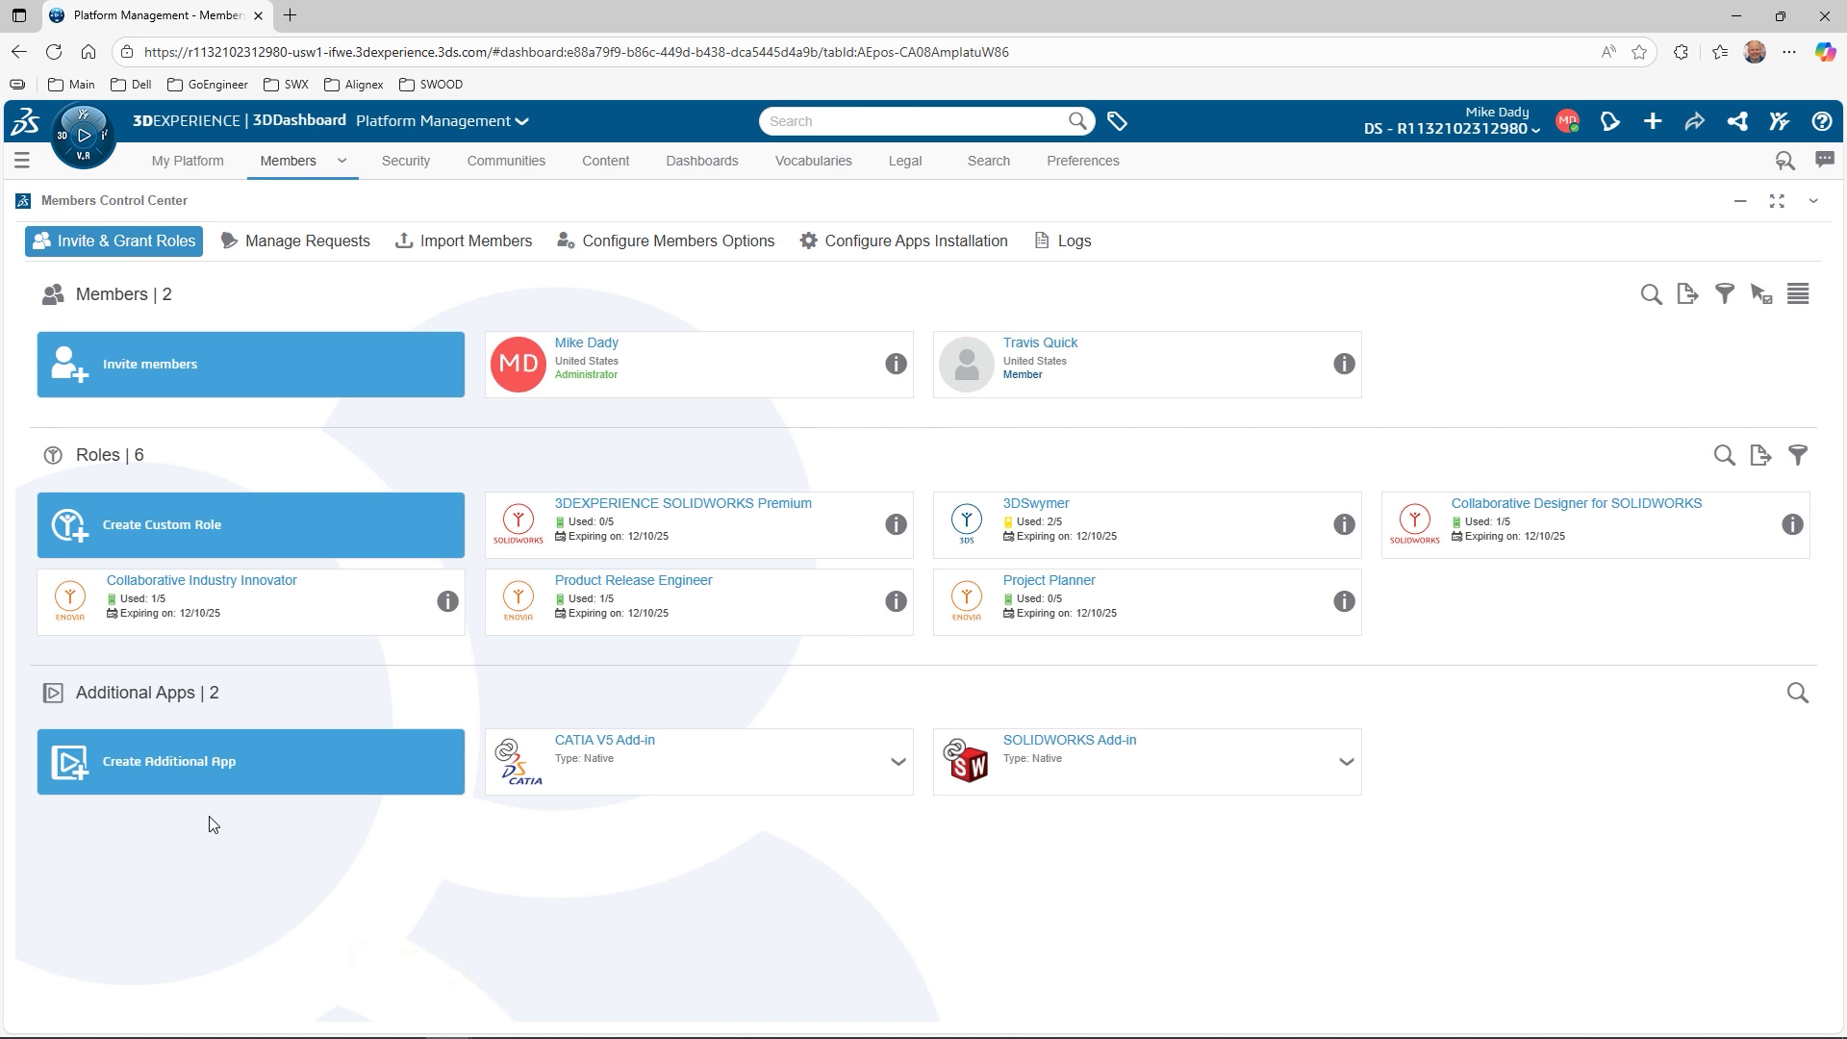
# Step: Find and open the User Groups app by searching 'user' in the compass
pyautogui.click(83, 135)
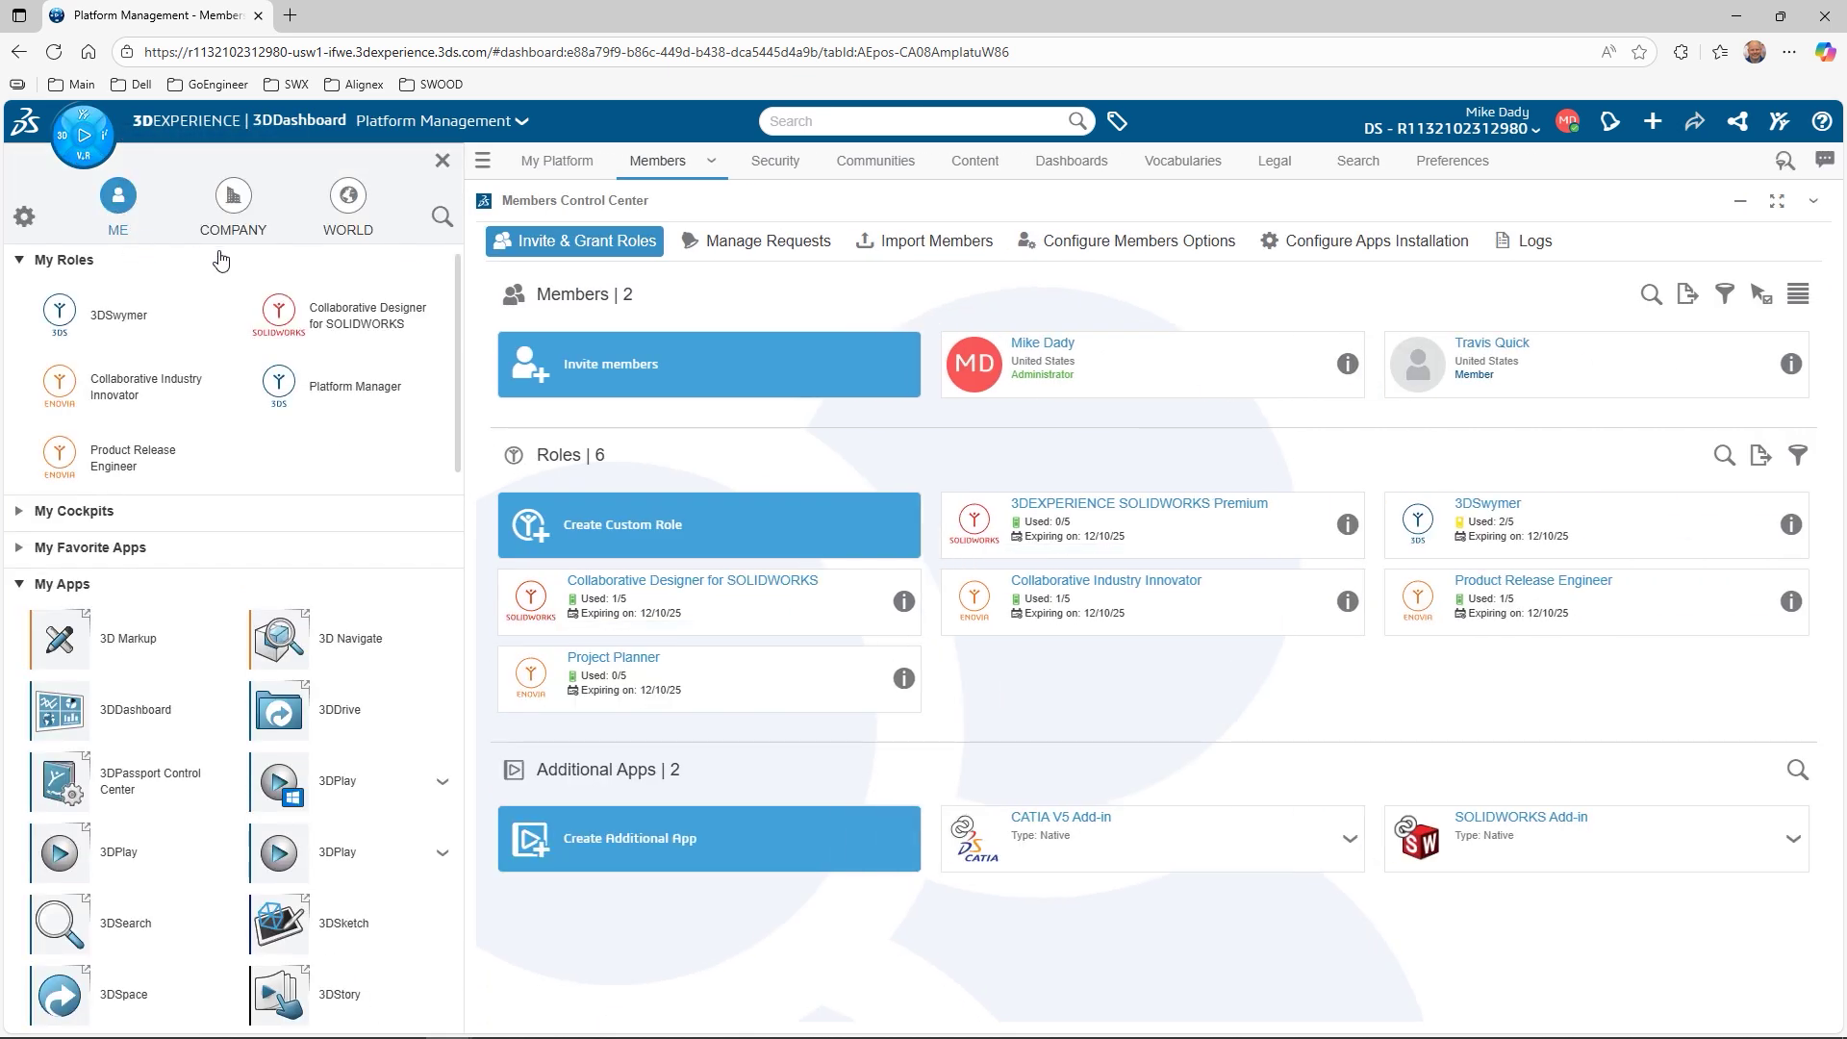
pyautogui.click(442, 215)
pyautogui.write('user')
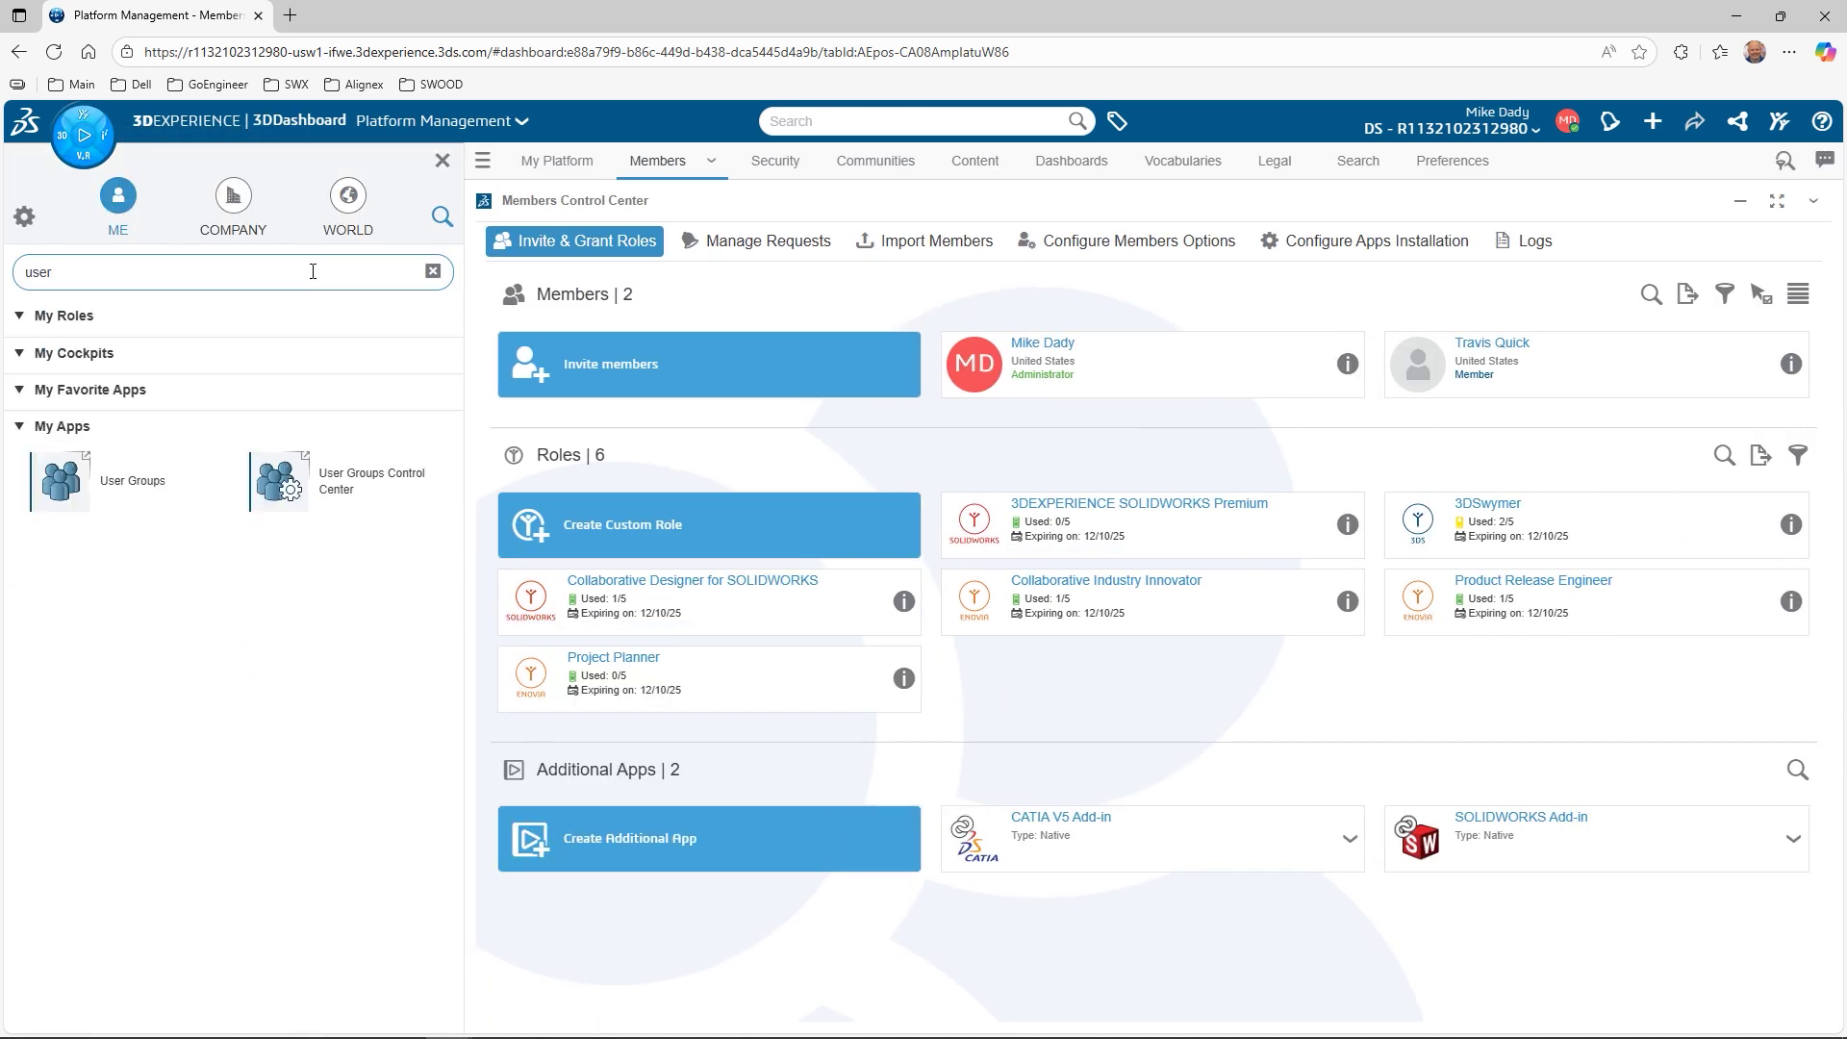
pyautogui.click(152, 479)
pyautogui.click(440, 162)
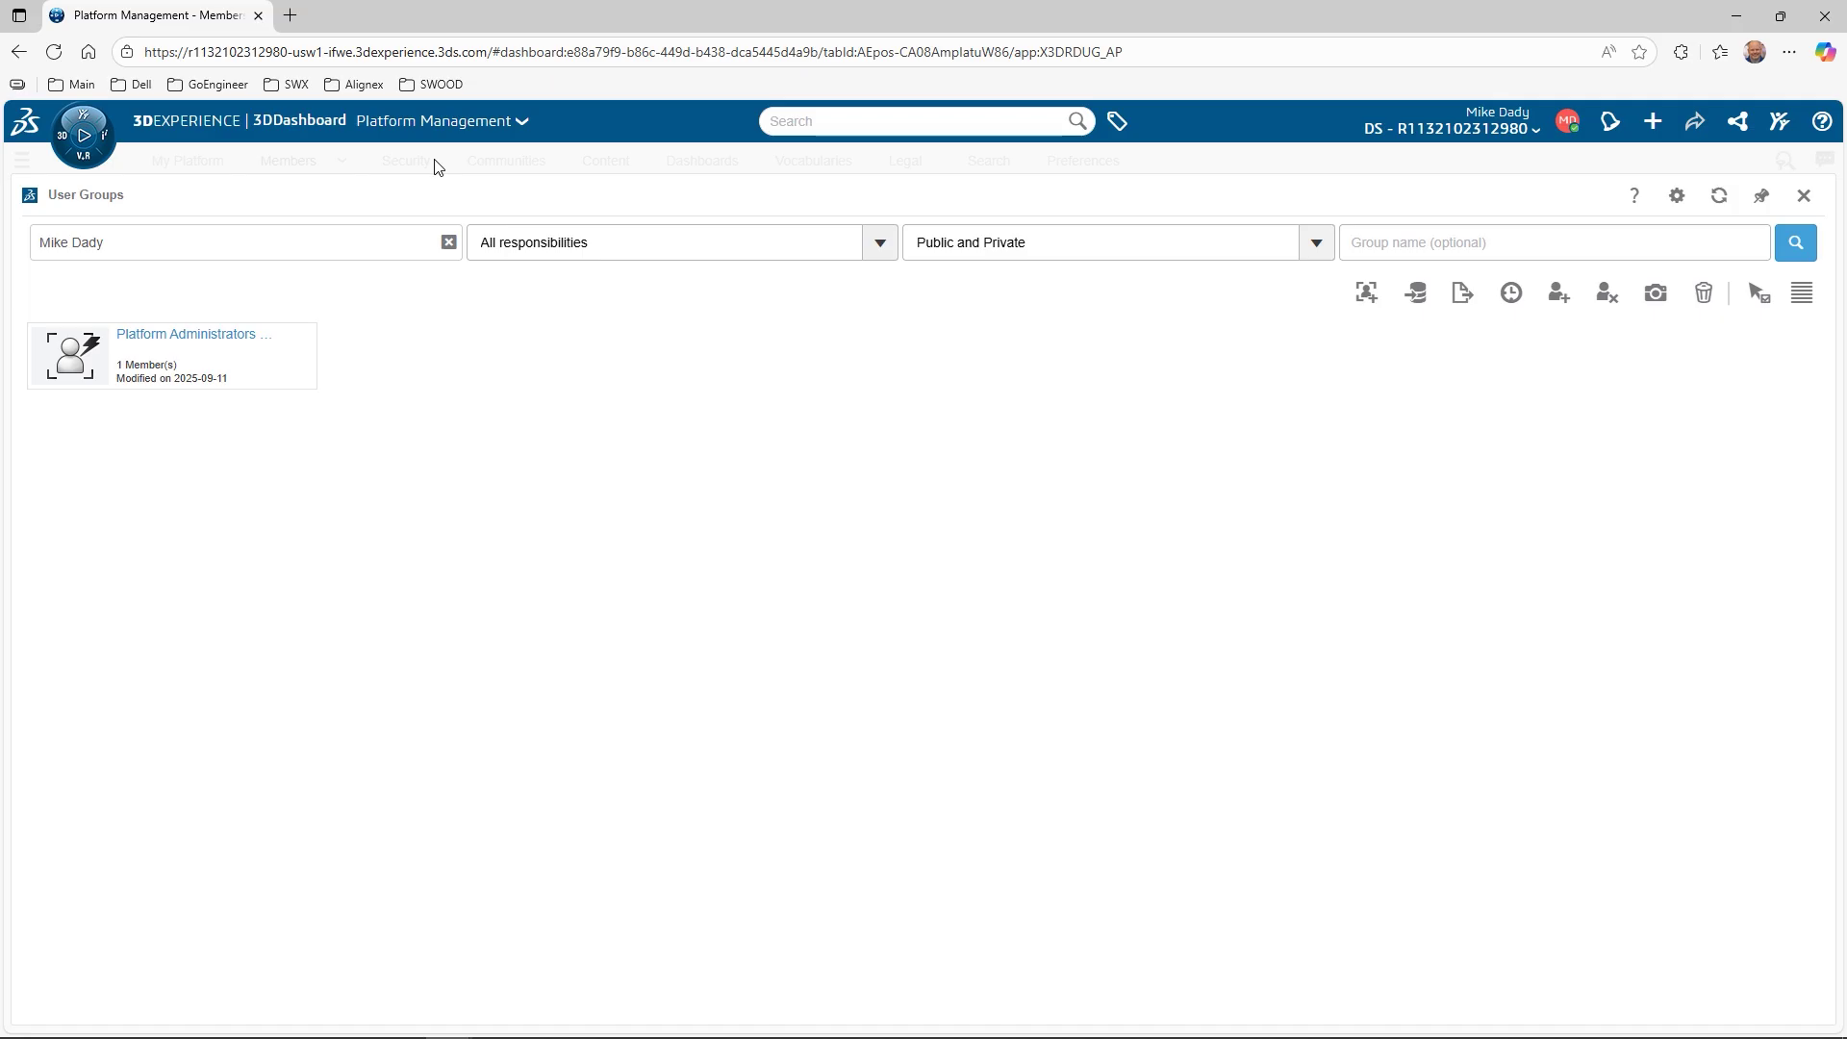
# Step: Create a user group named 'Project Planner' with description 'Project Plann'
pyautogui.click(1366, 291)
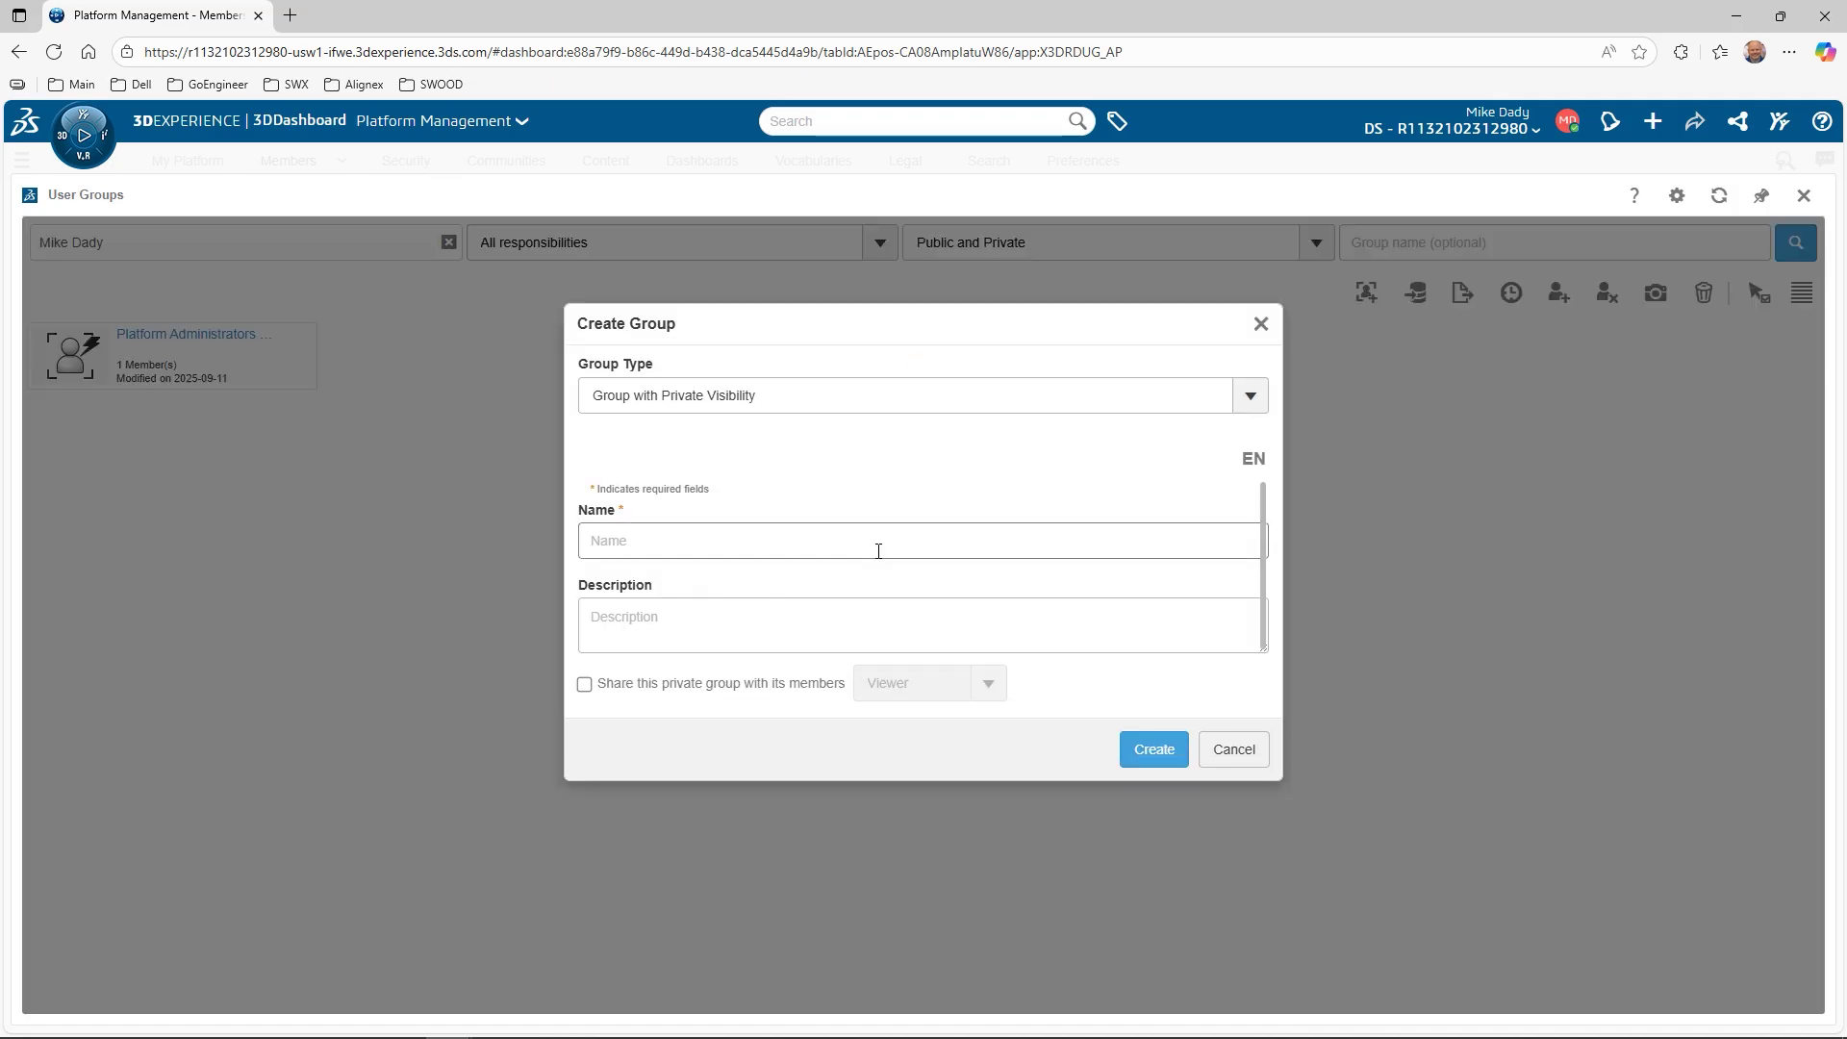
pyautogui.write('Project Planner')
pyautogui.press('Tab')
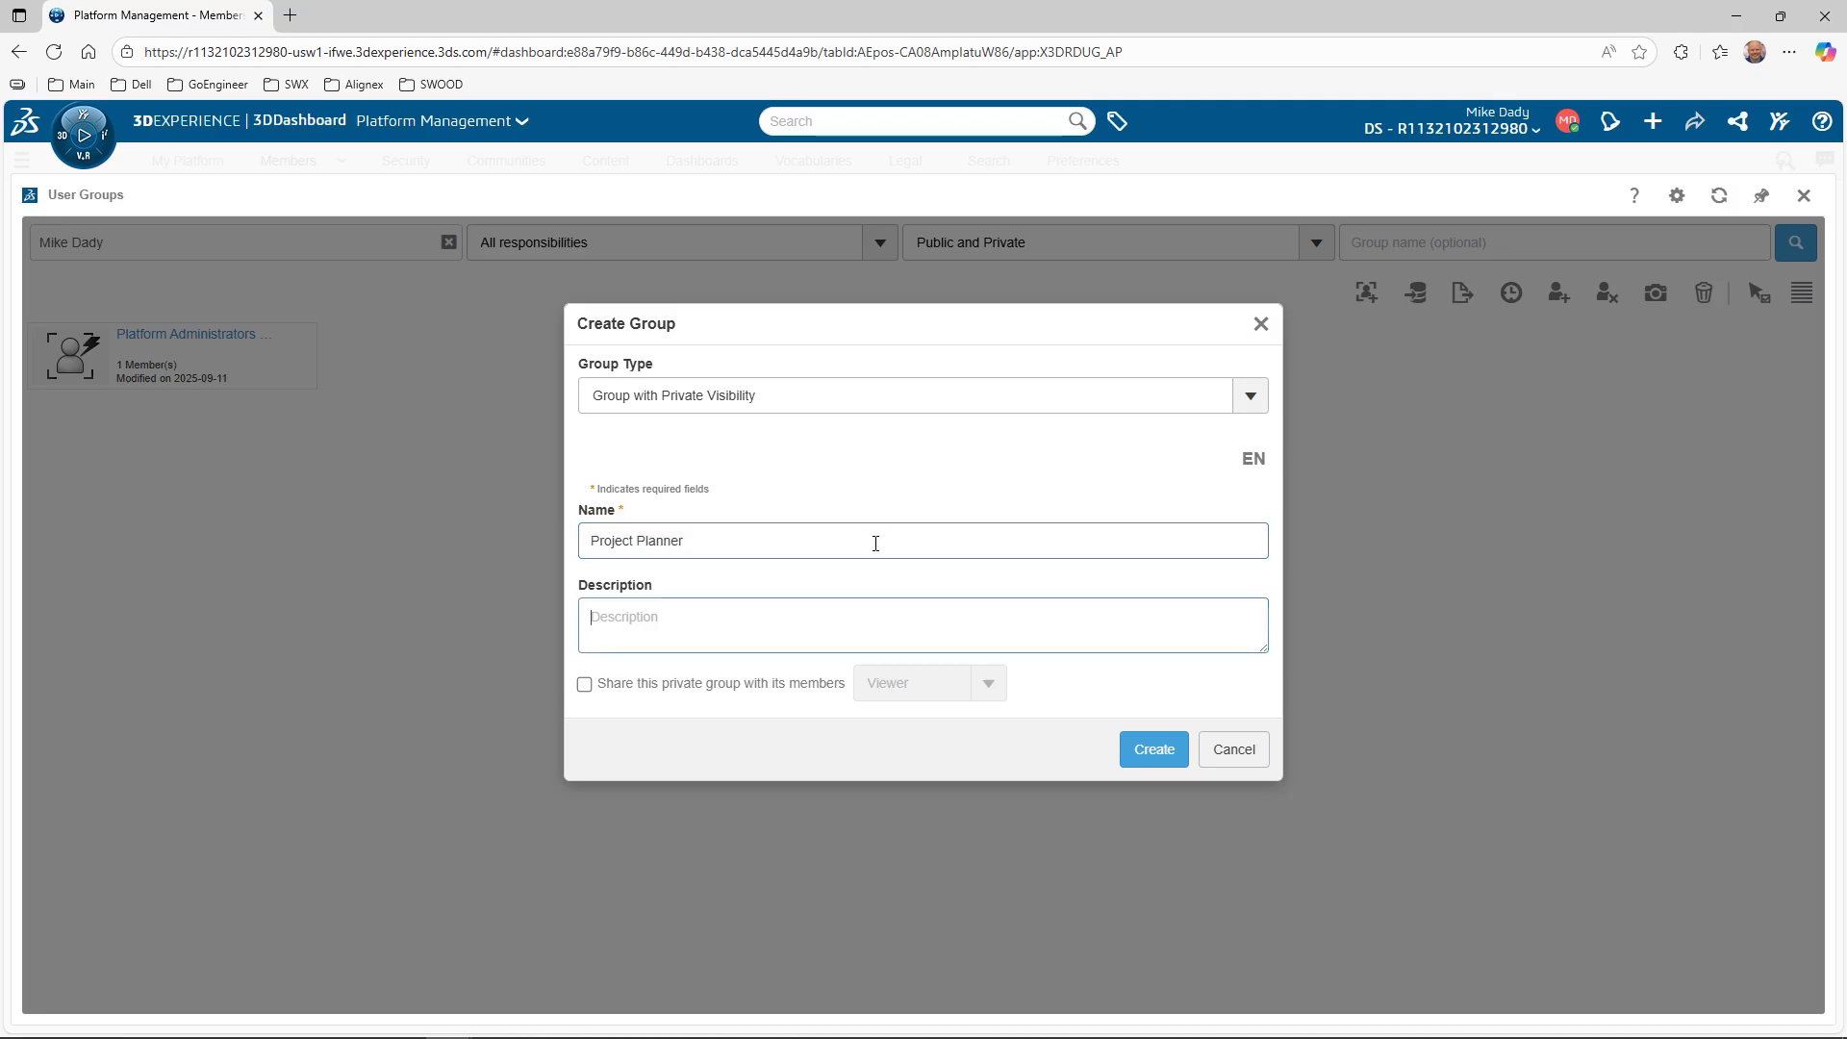
pyautogui.write('Project Planner Group')
pyautogui.click(1145, 752)
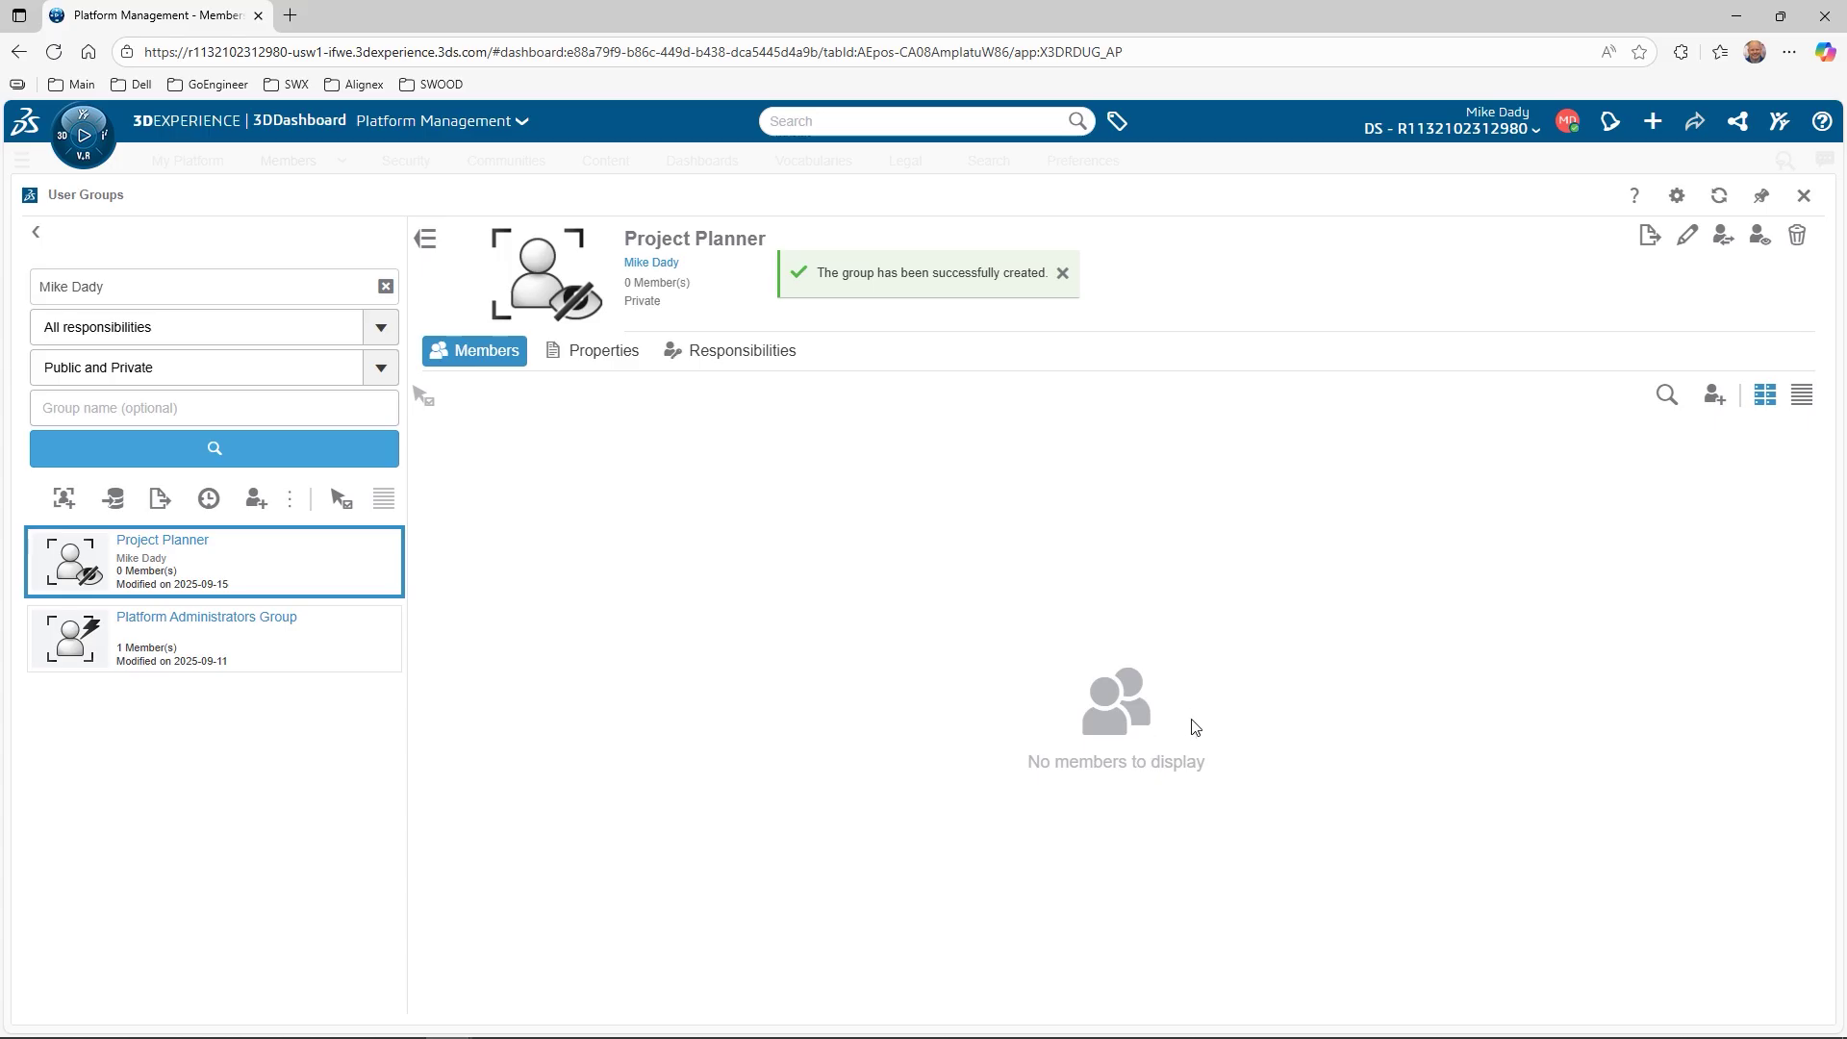
# Step: Add both platform members to the Project Planner group and close User Groups
pyautogui.click(1721, 402)
pyautogui.write('mike')
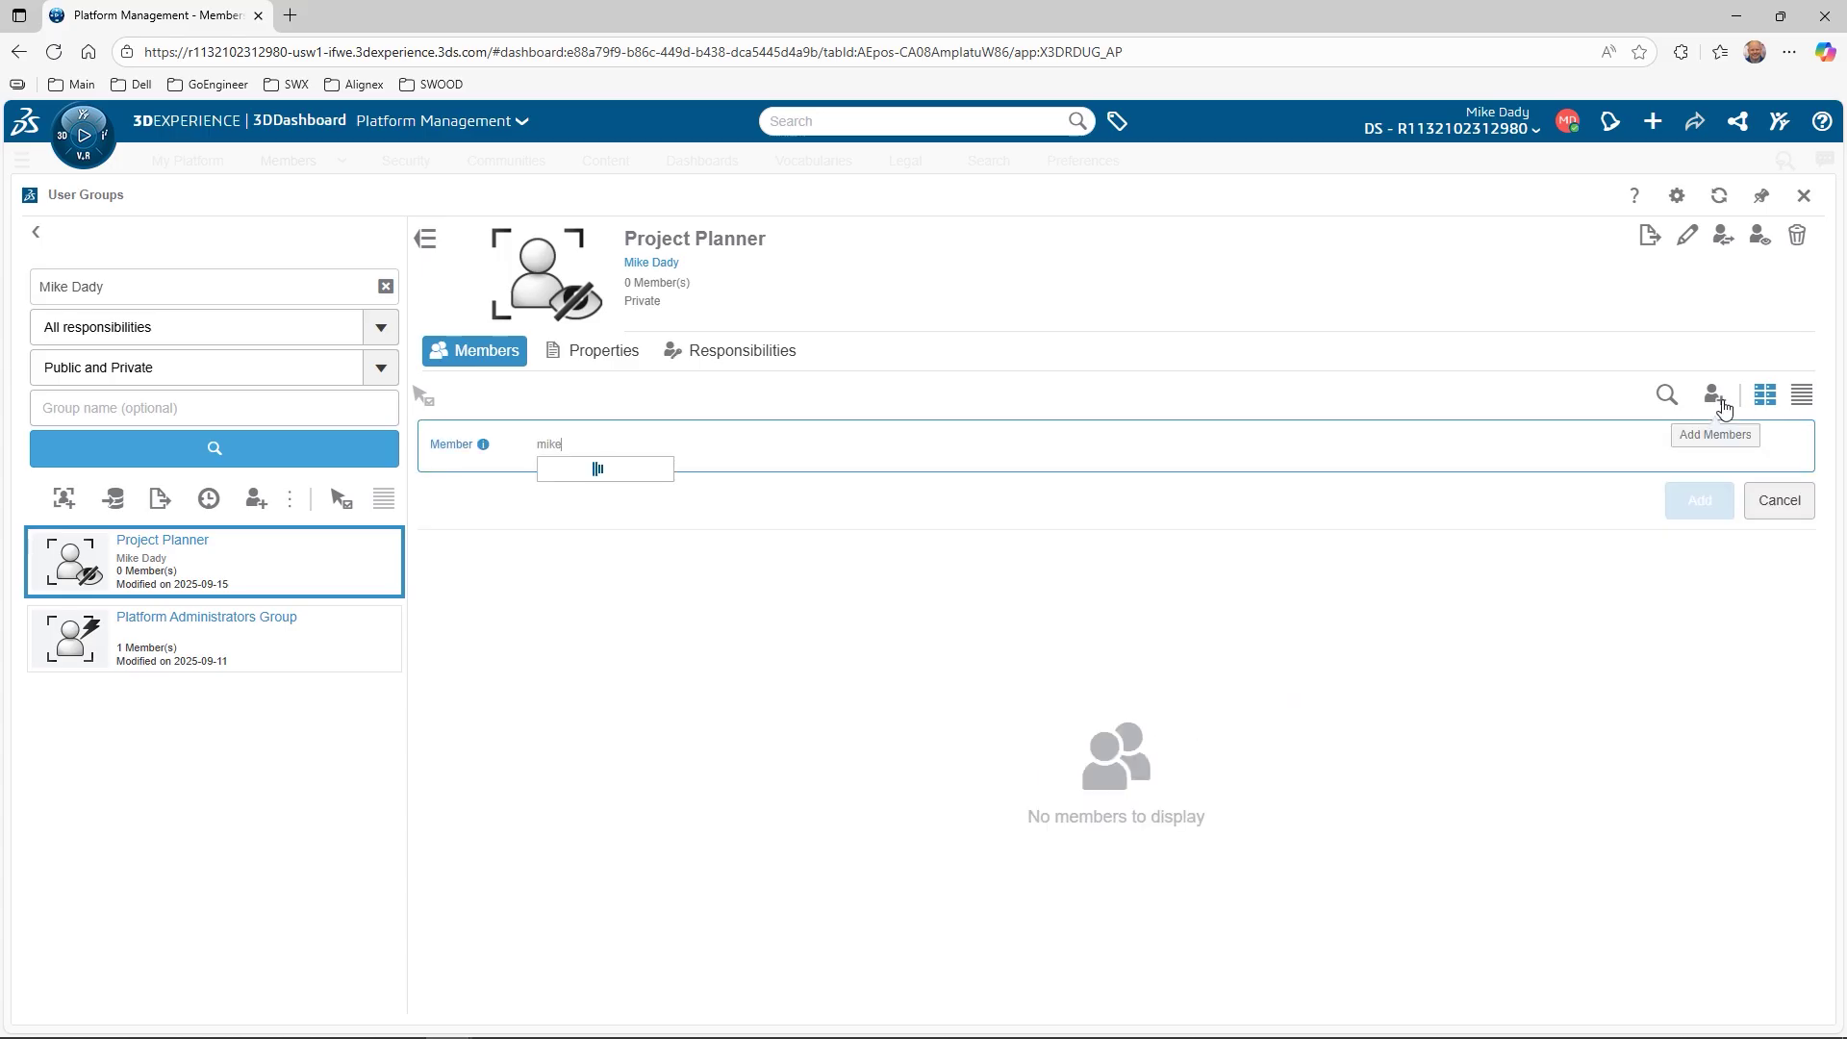
pyautogui.press('Return')
pyautogui.write('trav')
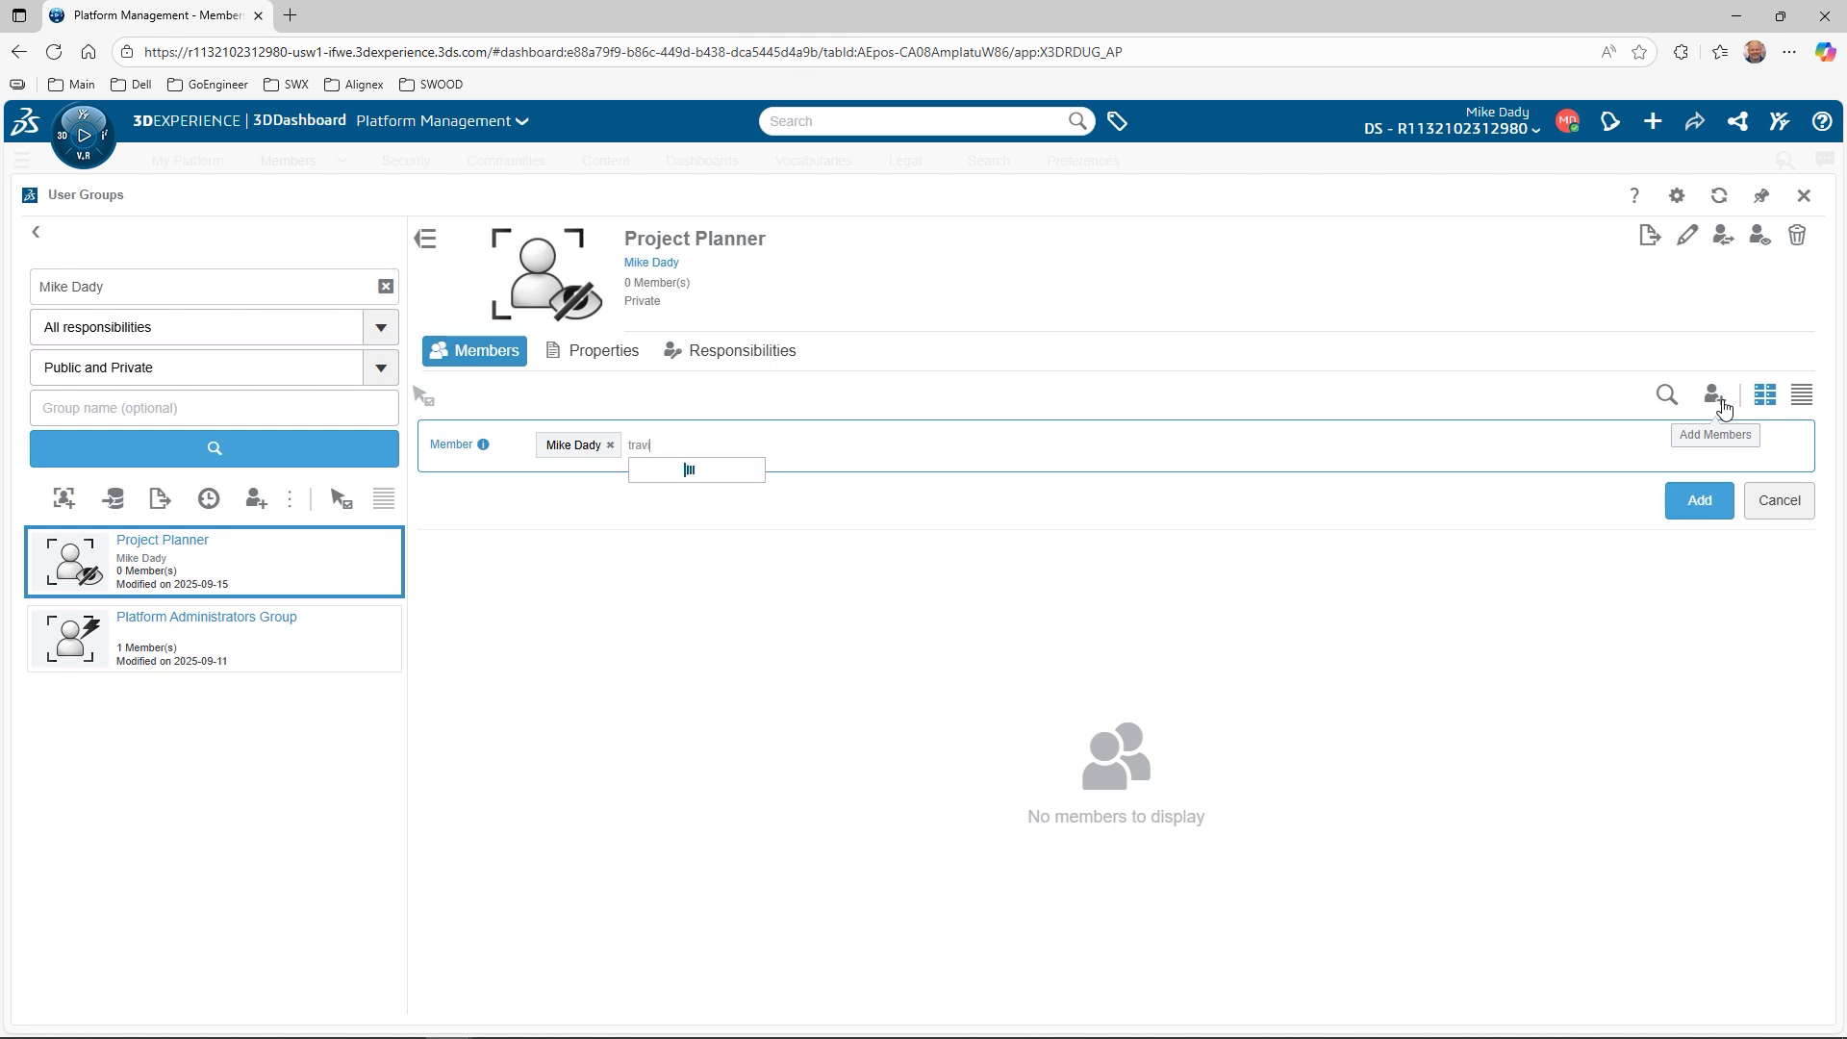
pyautogui.write('i')
pyautogui.press('Return')
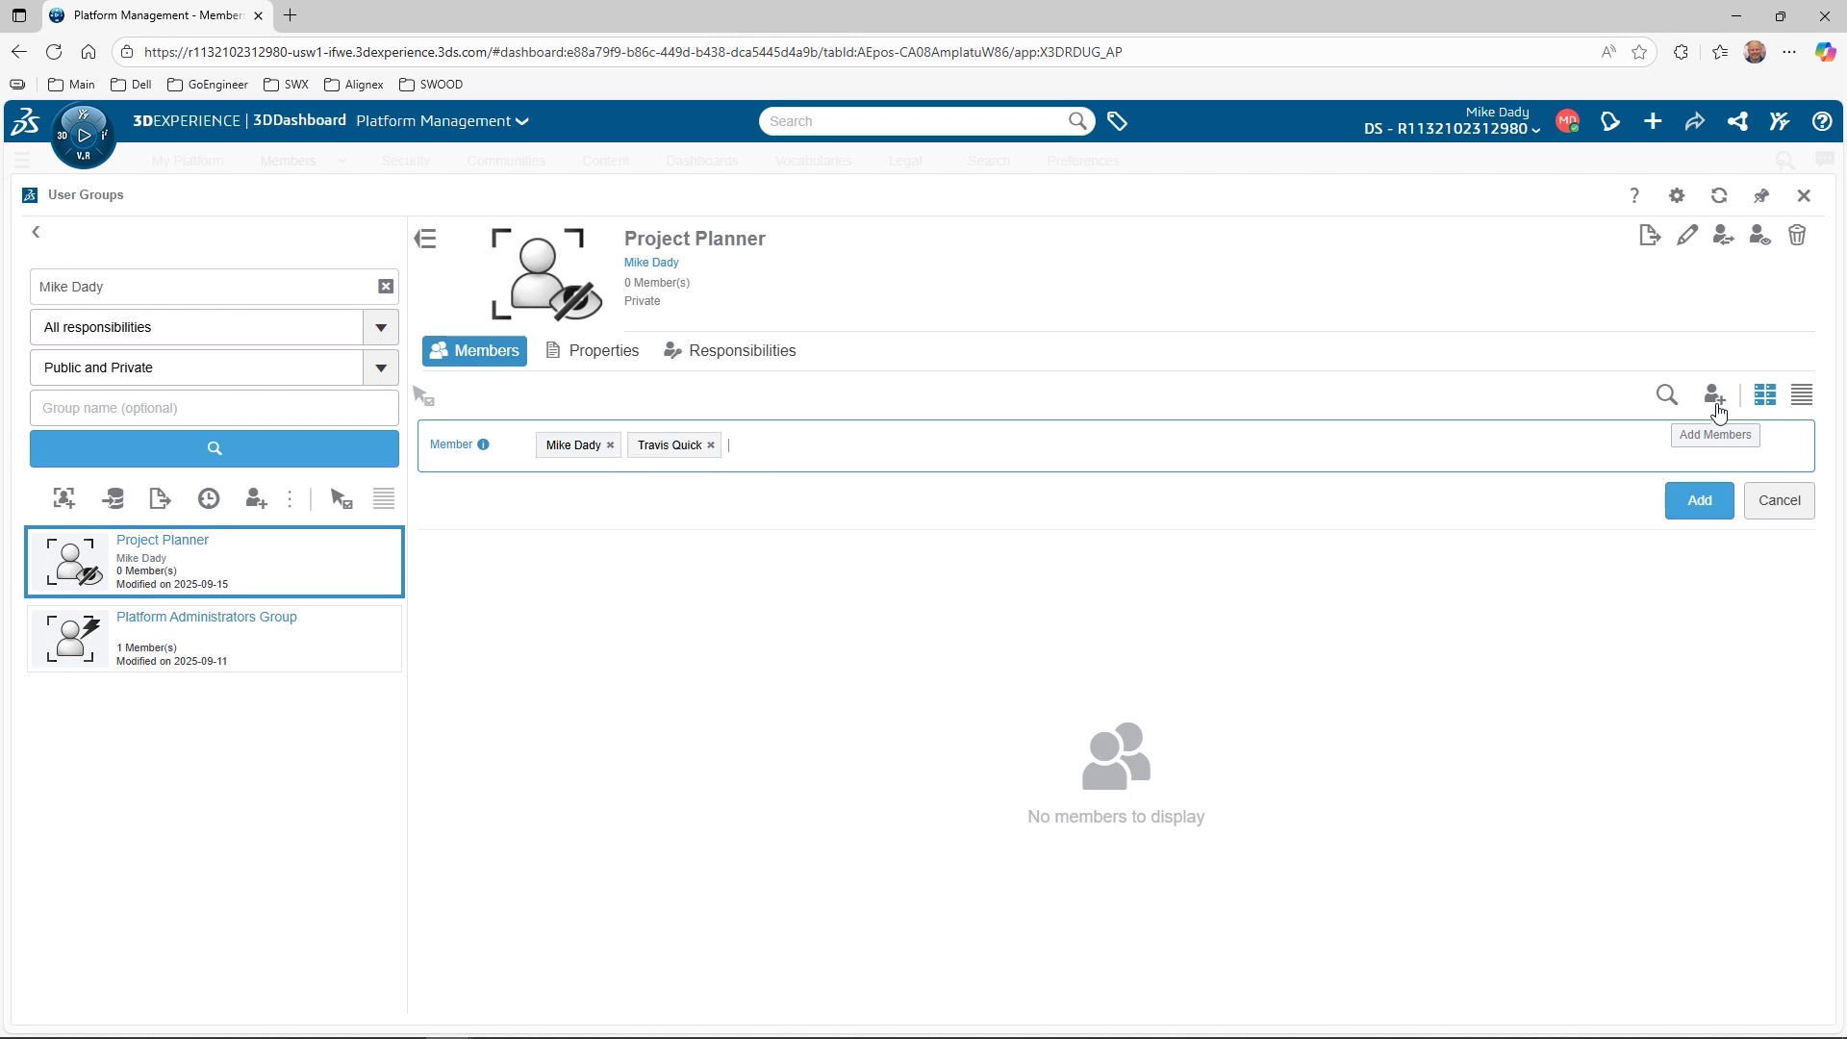
pyautogui.click(1690, 499)
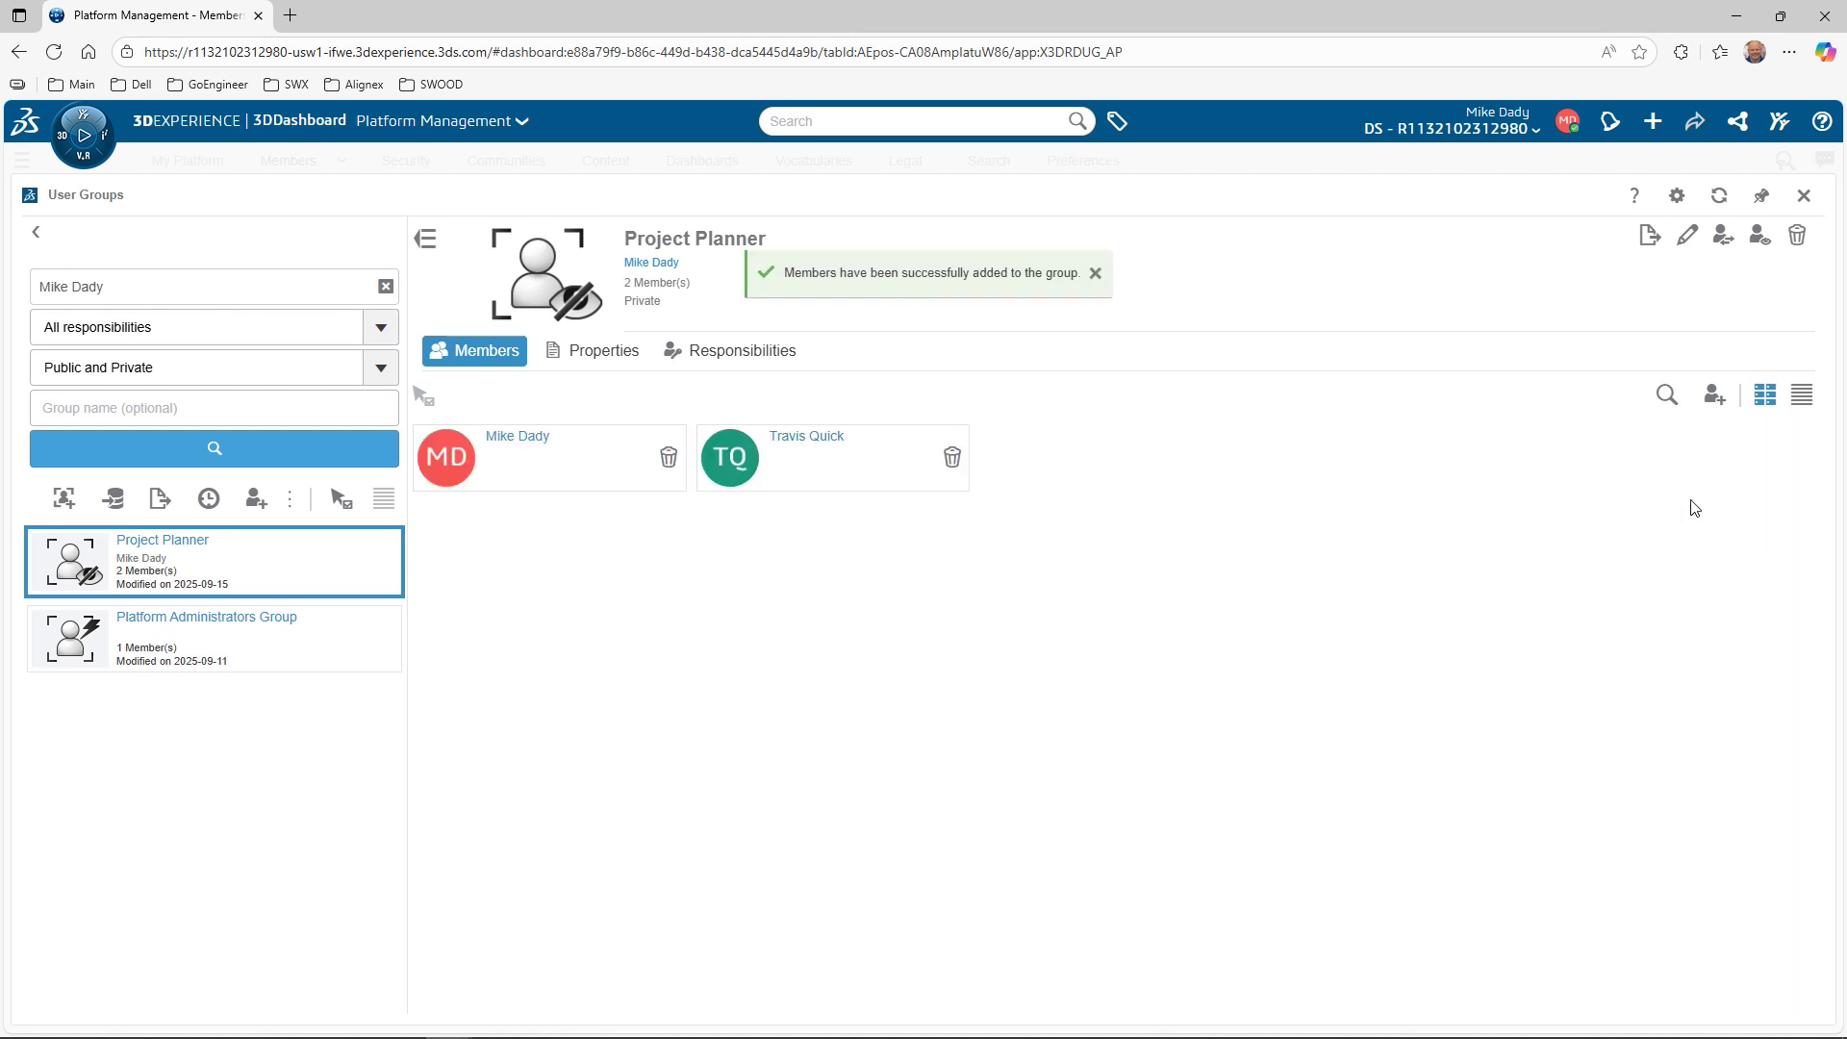
pyautogui.click(1806, 197)
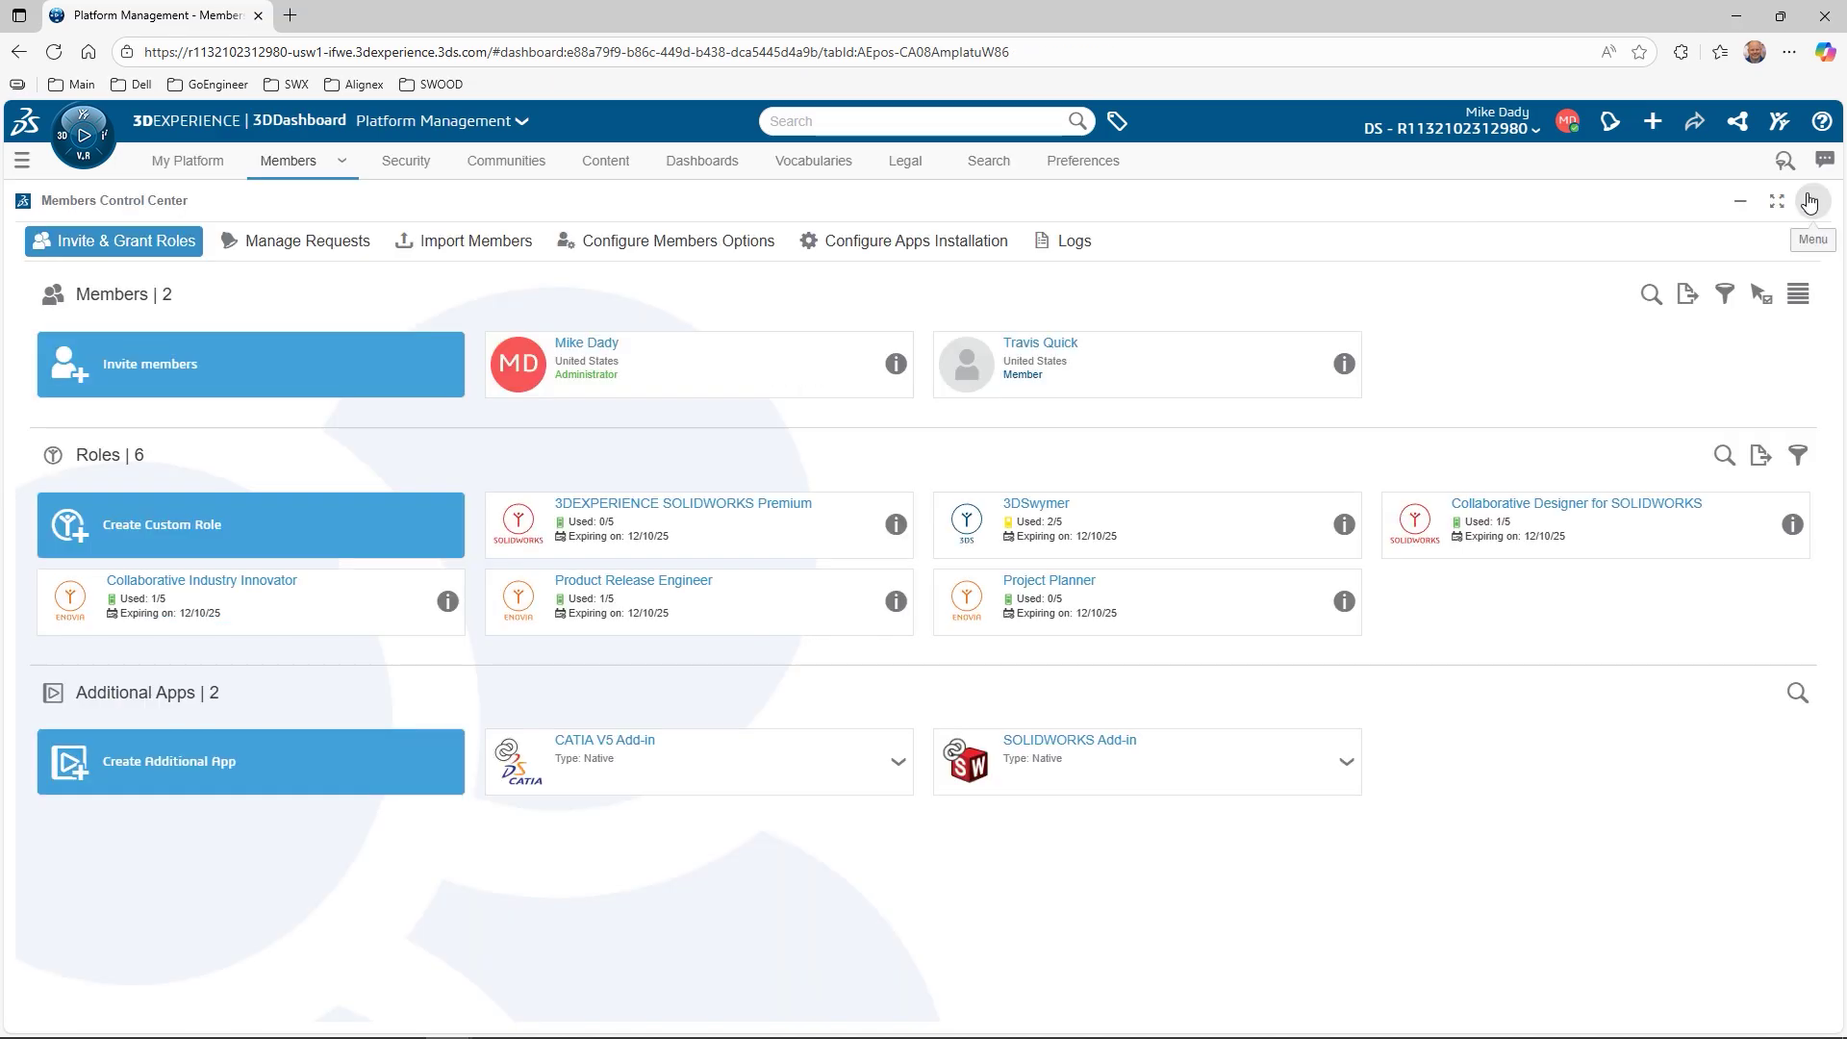
# Step: Grant the Project Planner role, with bundled 3DSwymer, to the Project Planner group
pyautogui.click(1344, 602)
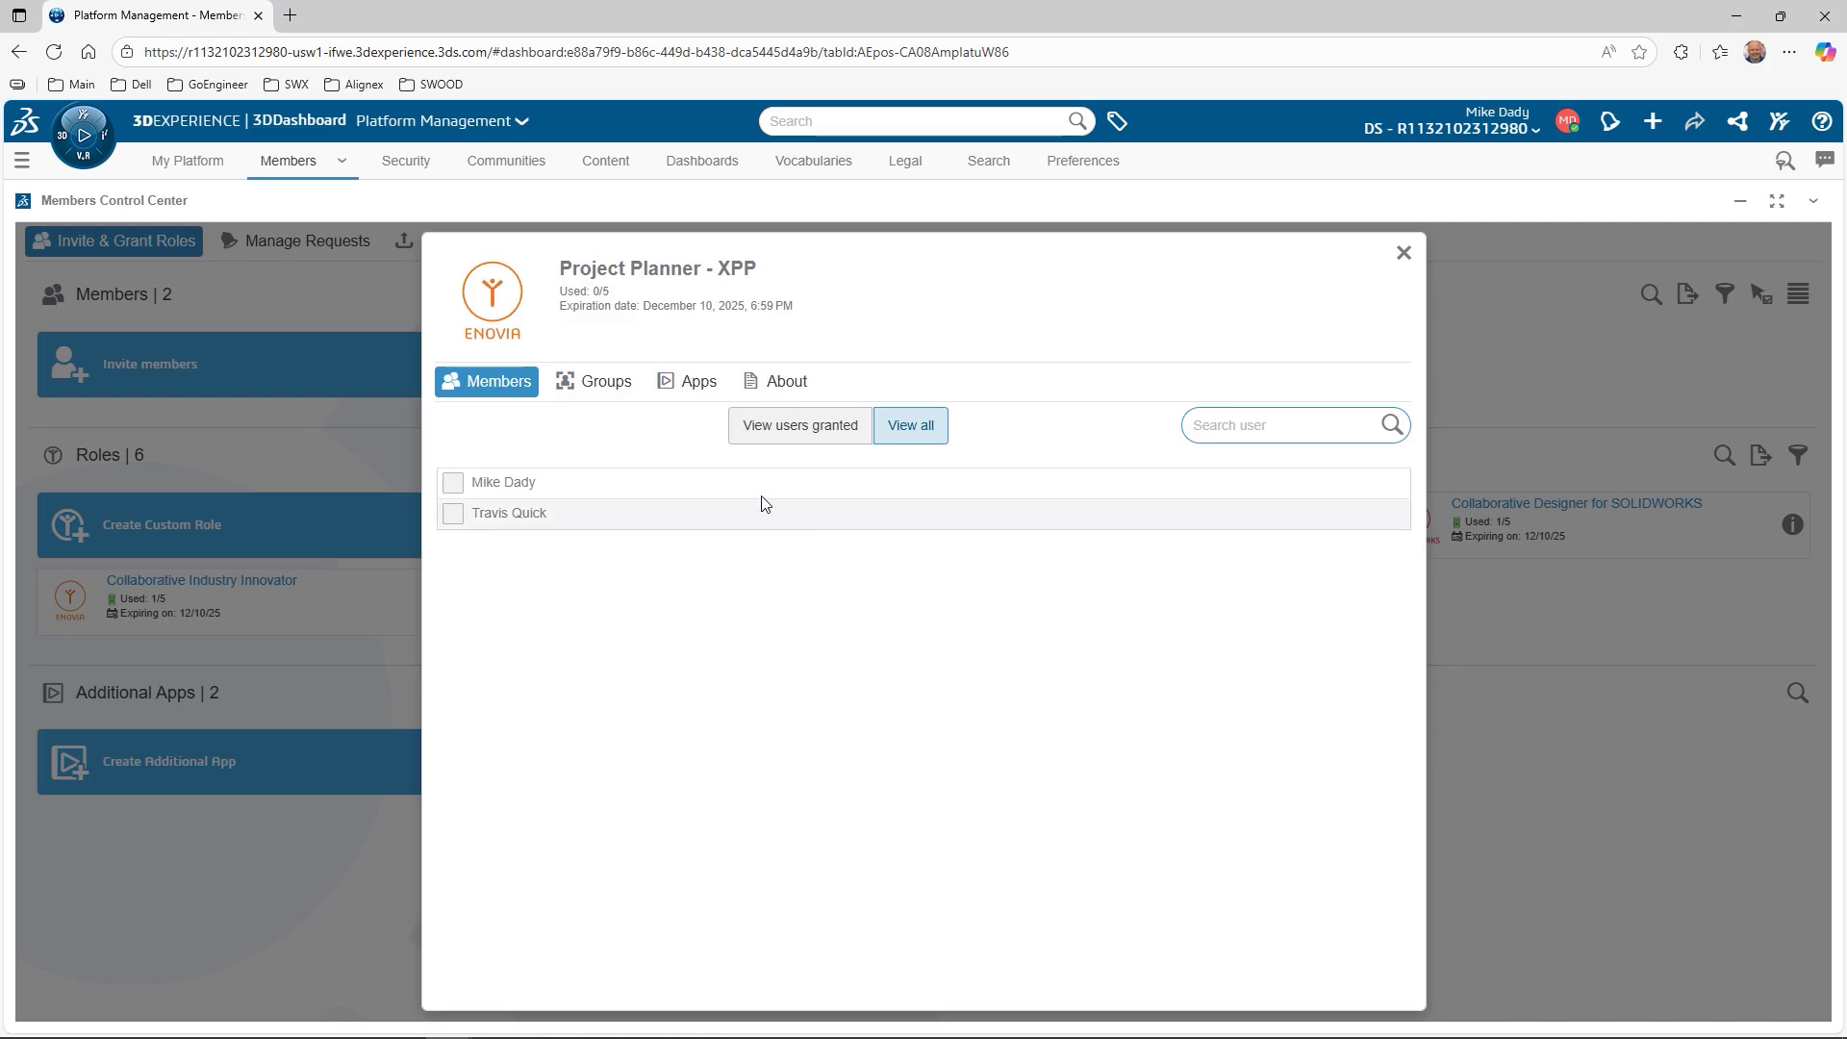
pyautogui.click(594, 381)
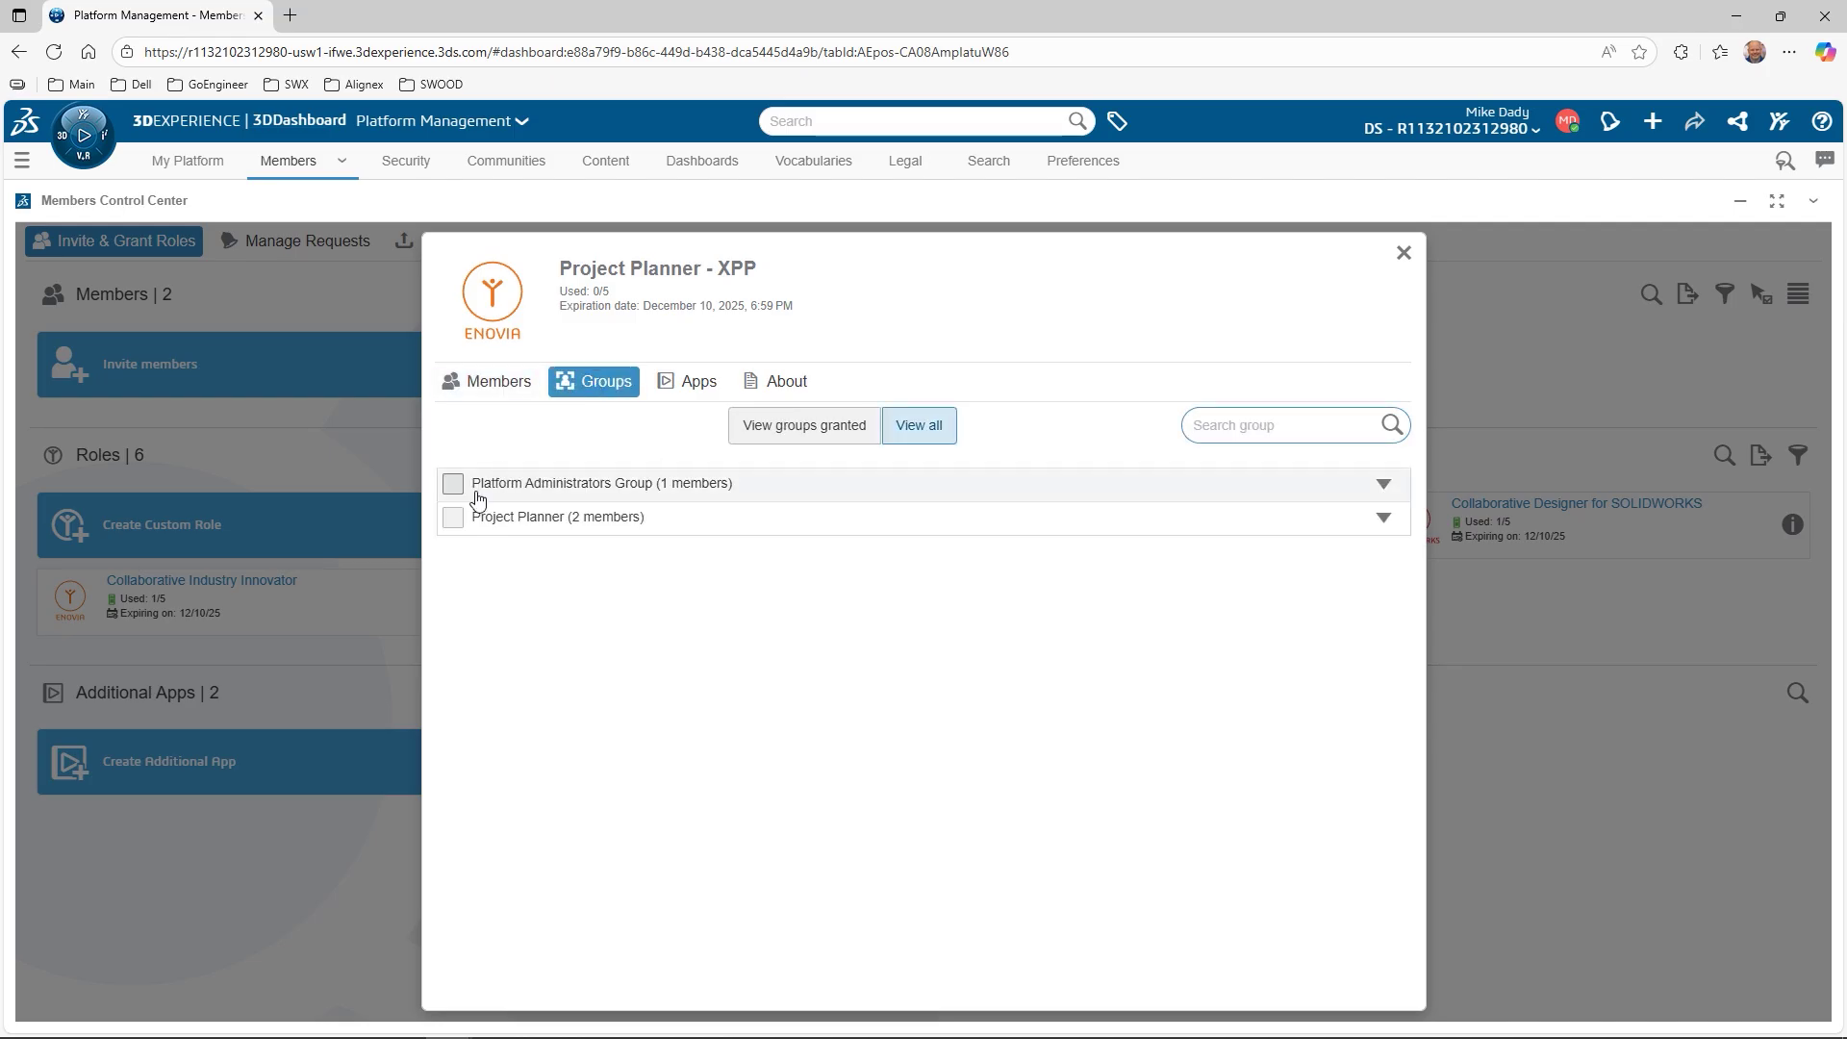
pyautogui.click(453, 521)
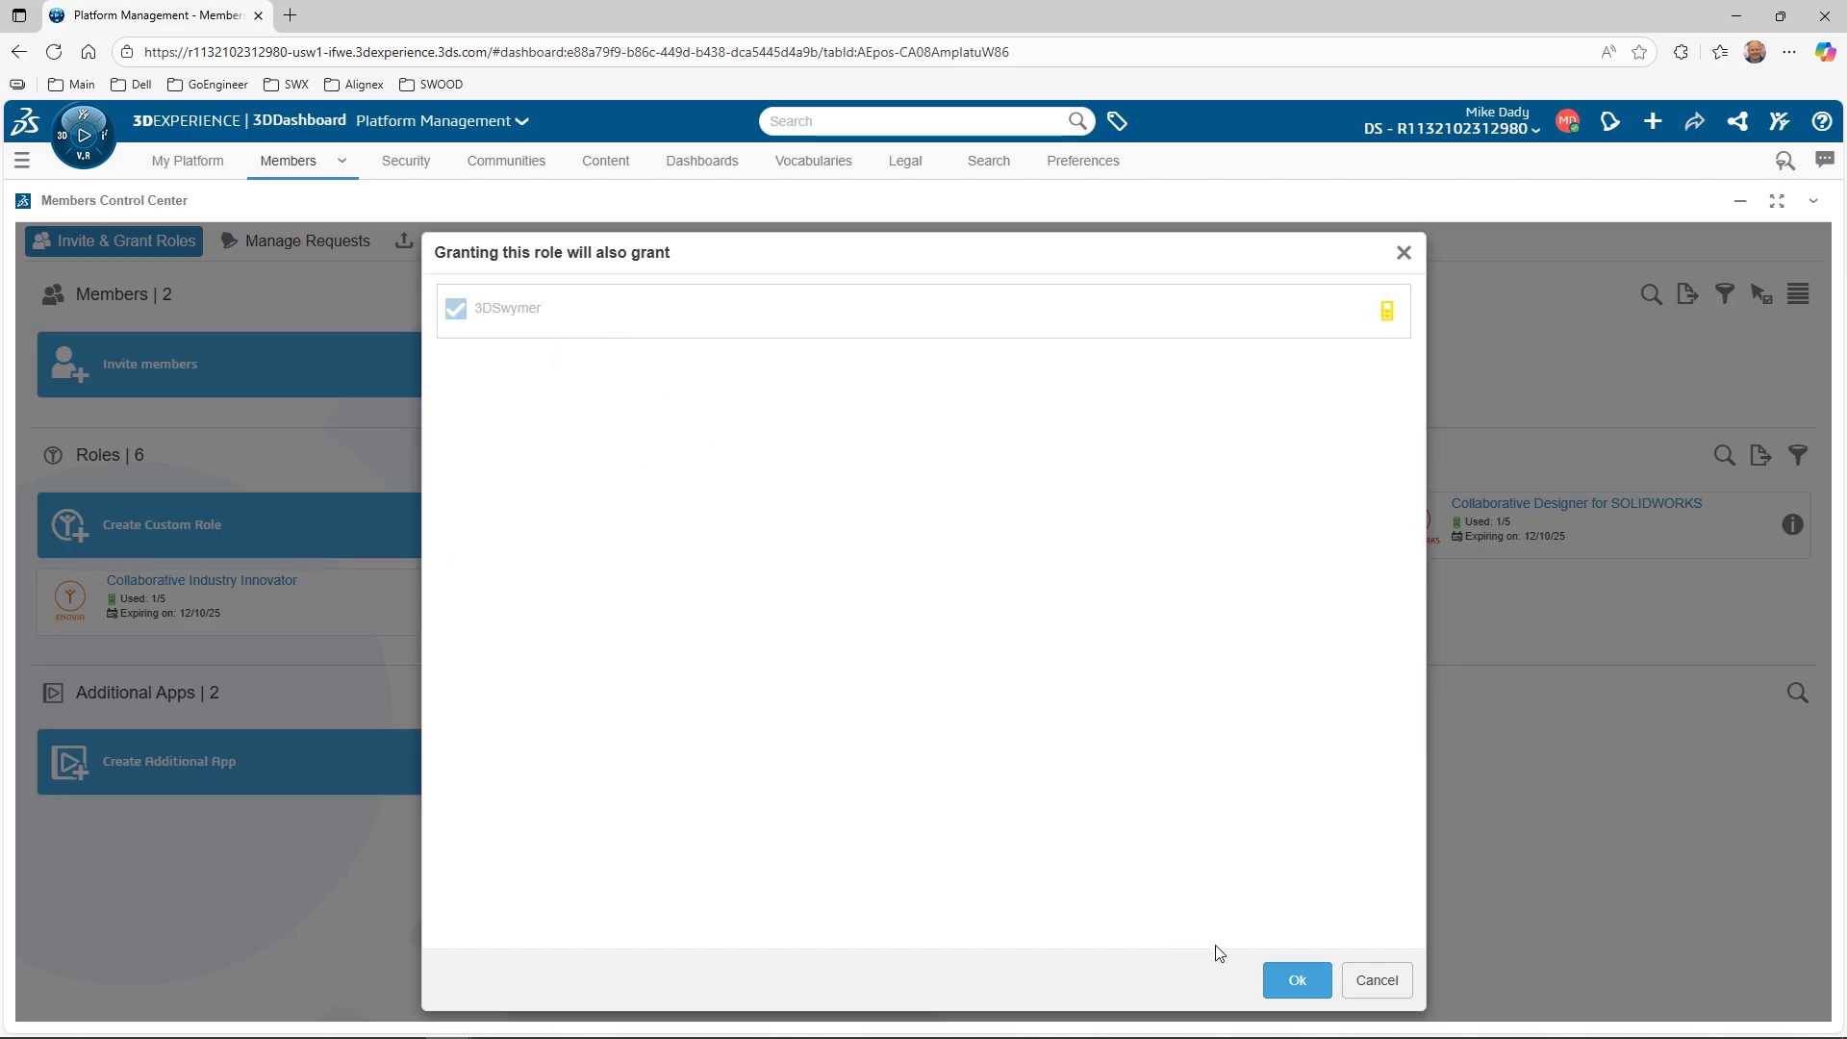
pyautogui.click(1296, 982)
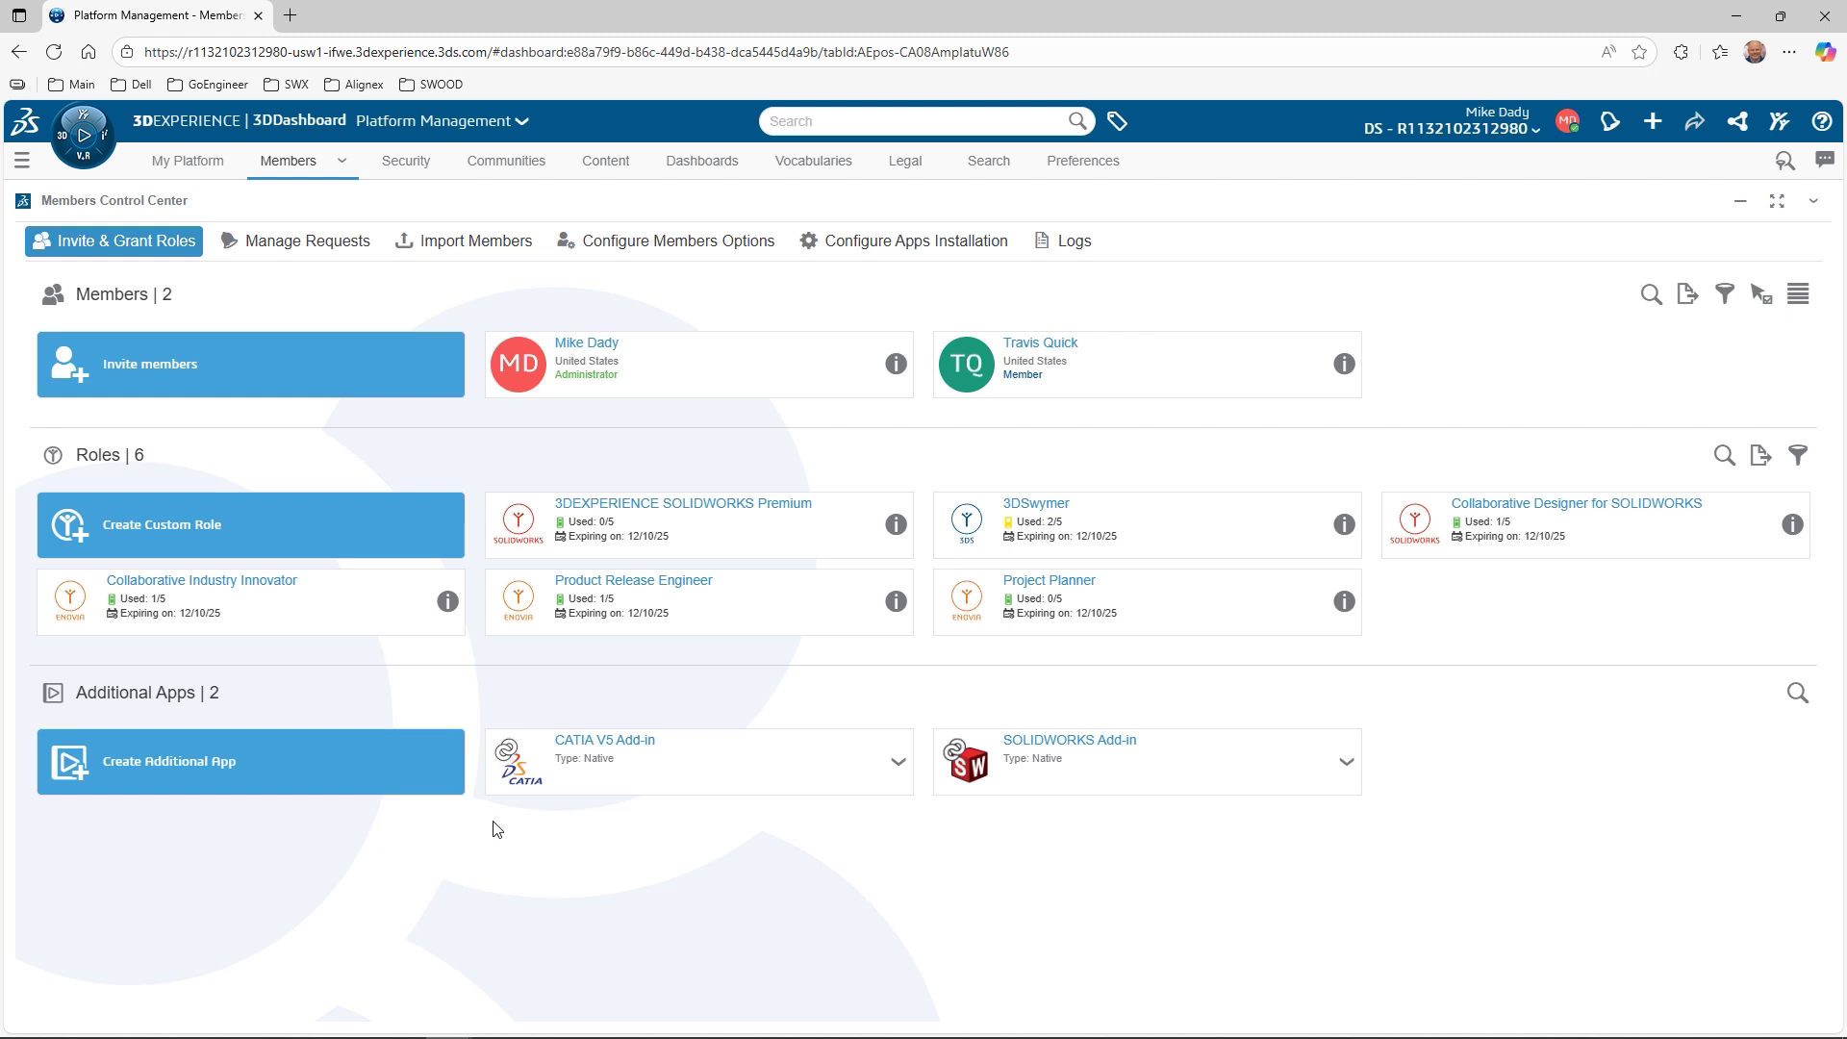
pyautogui.click(1343, 366)
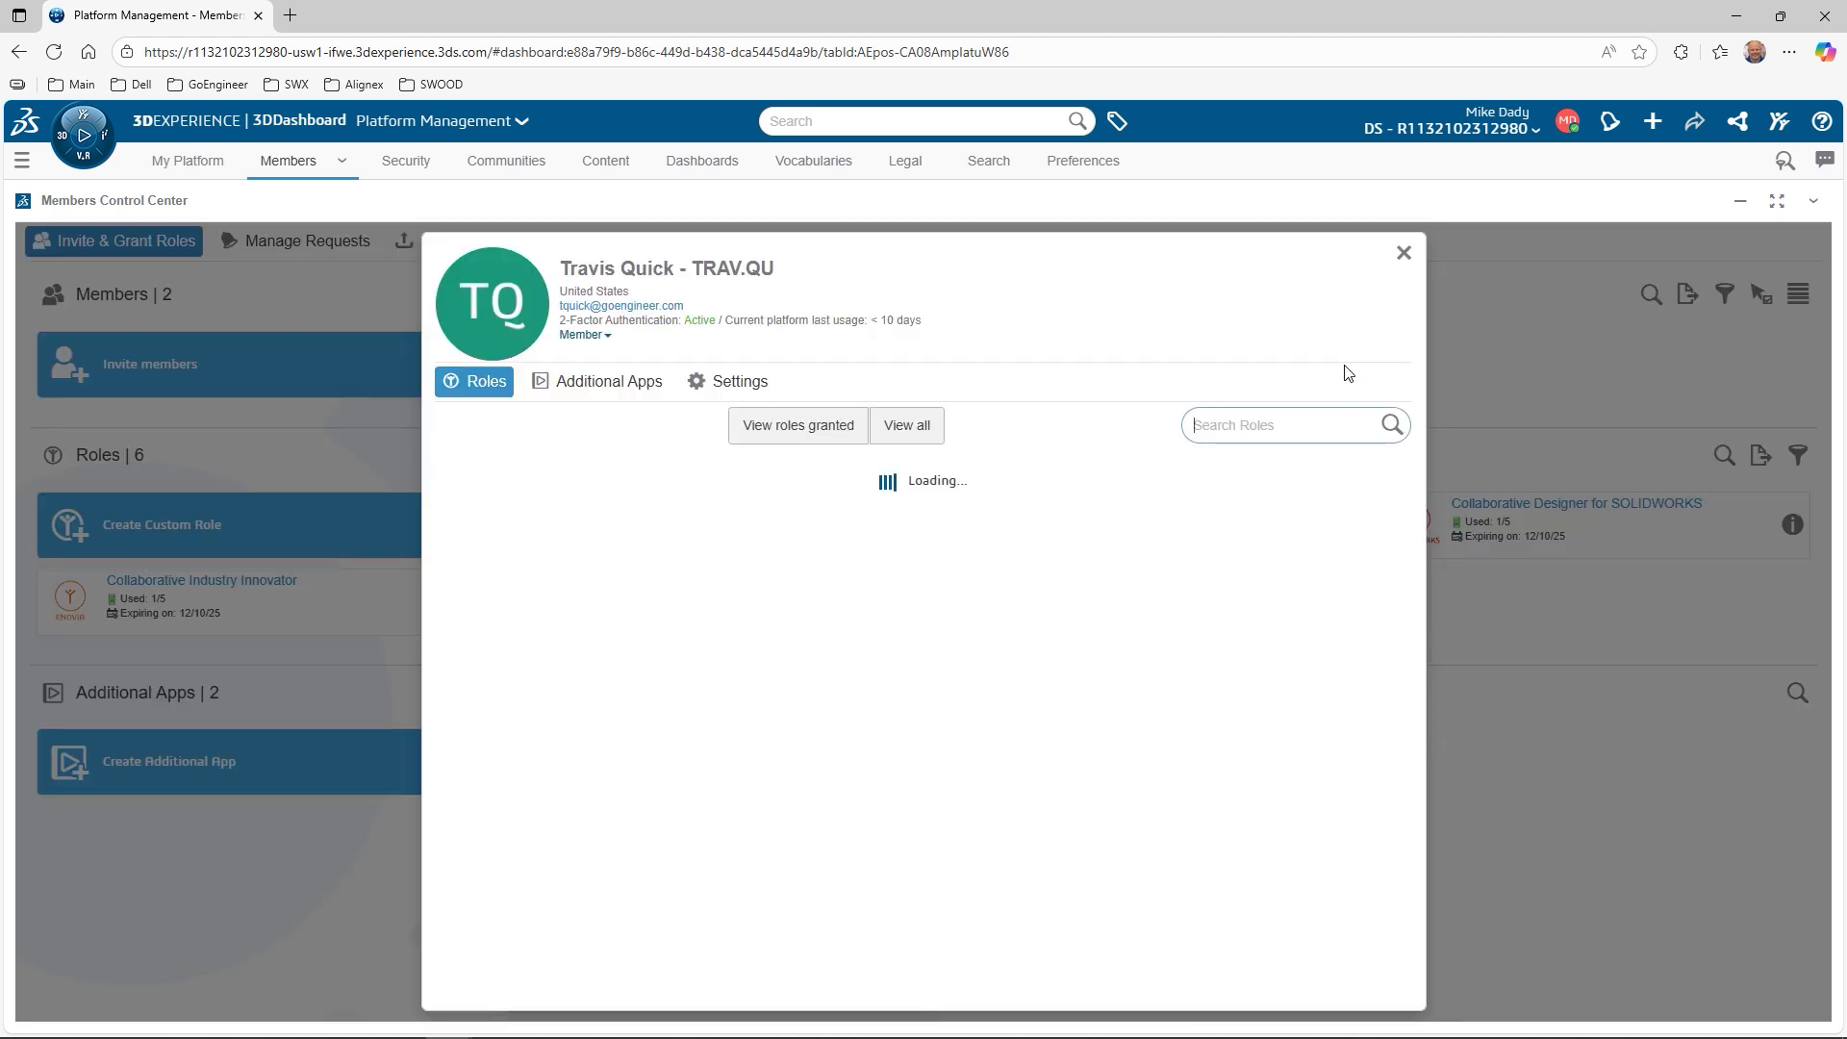
pyautogui.click(741, 382)
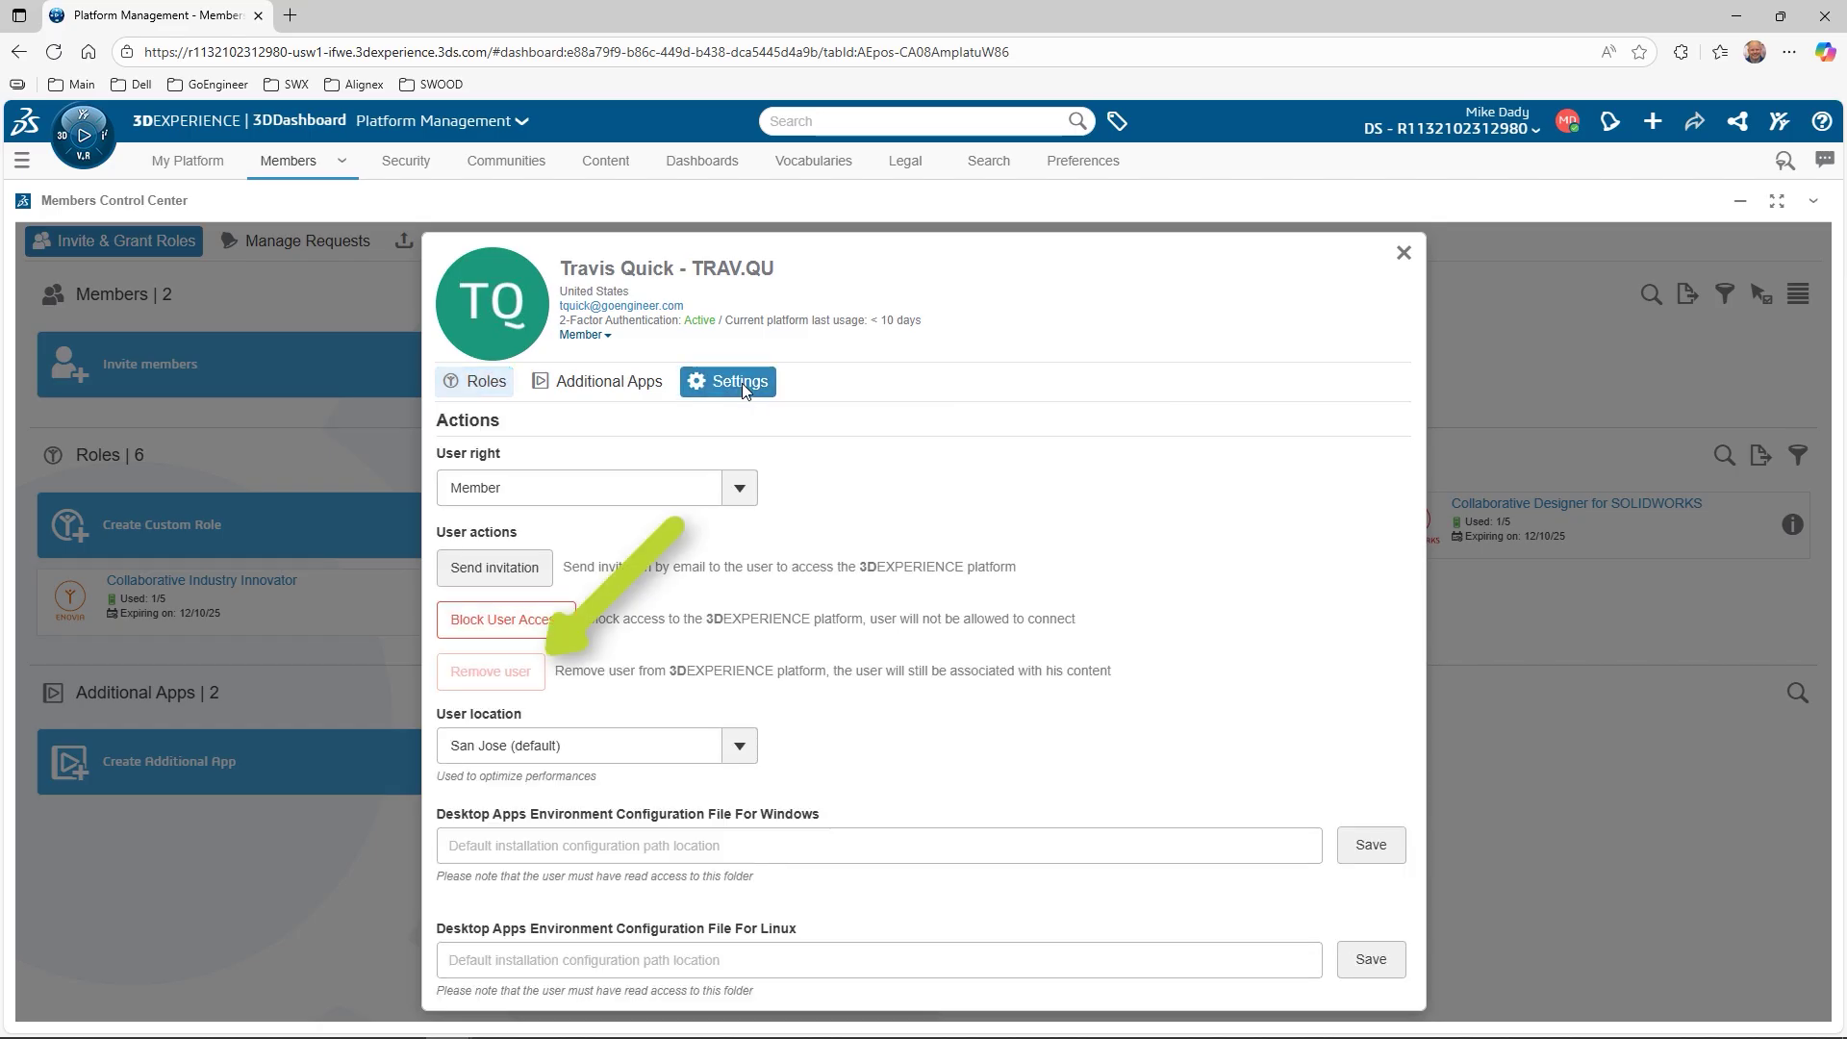